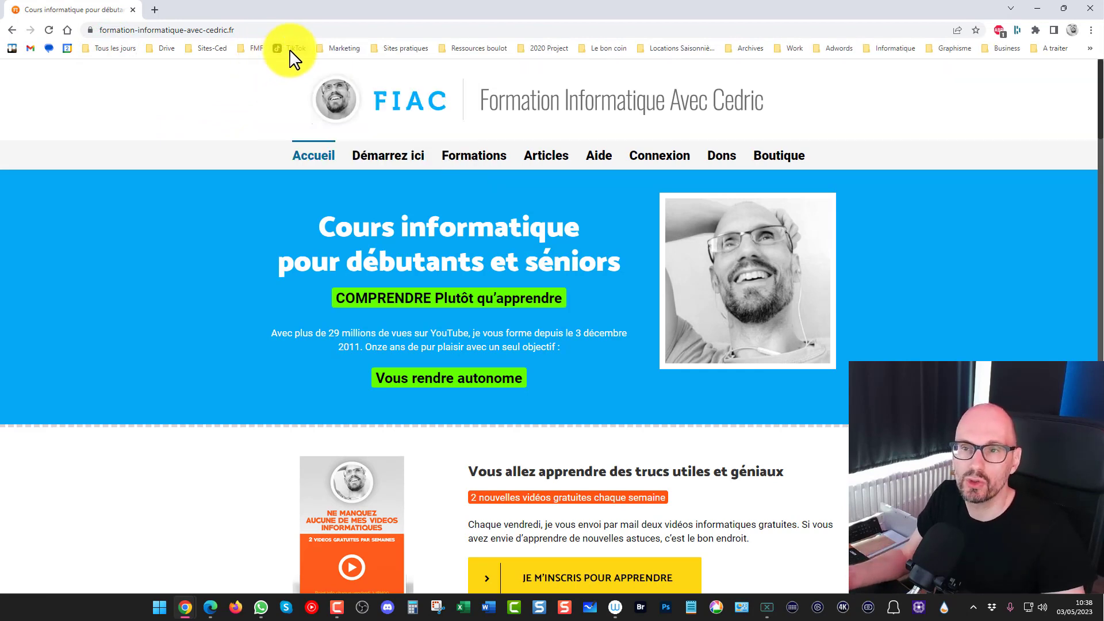
Step: Move the TikTok bookmark from the bookmarks bar into the Tous les jours folder, below Miss Monique, and open the bookmark manager
drag(123, 51, 111, 127)
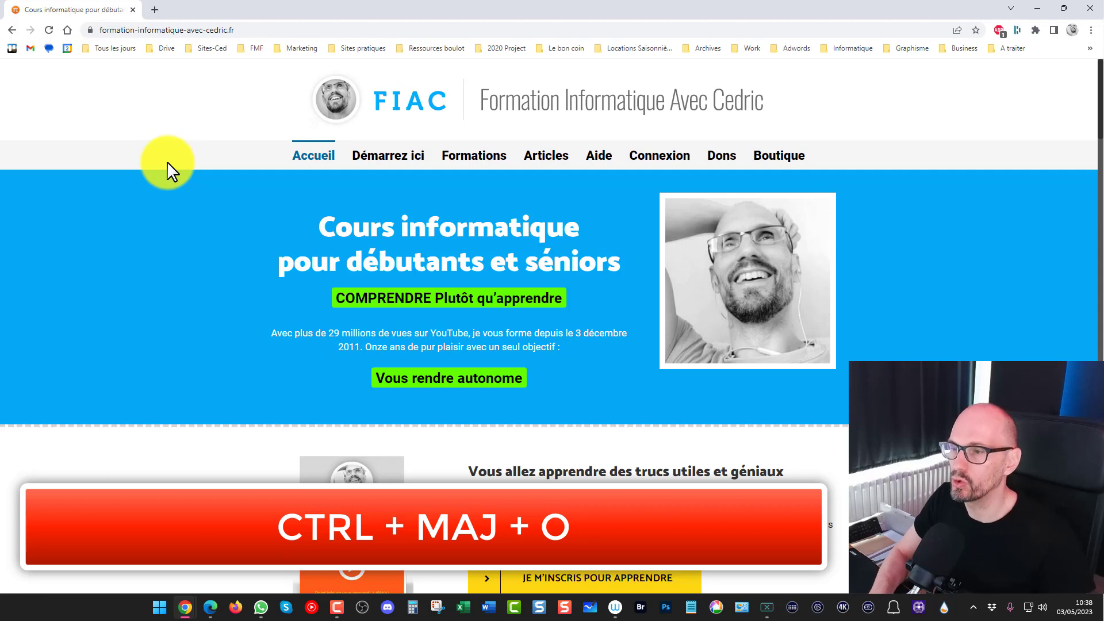
key(ctrl+shift+o)
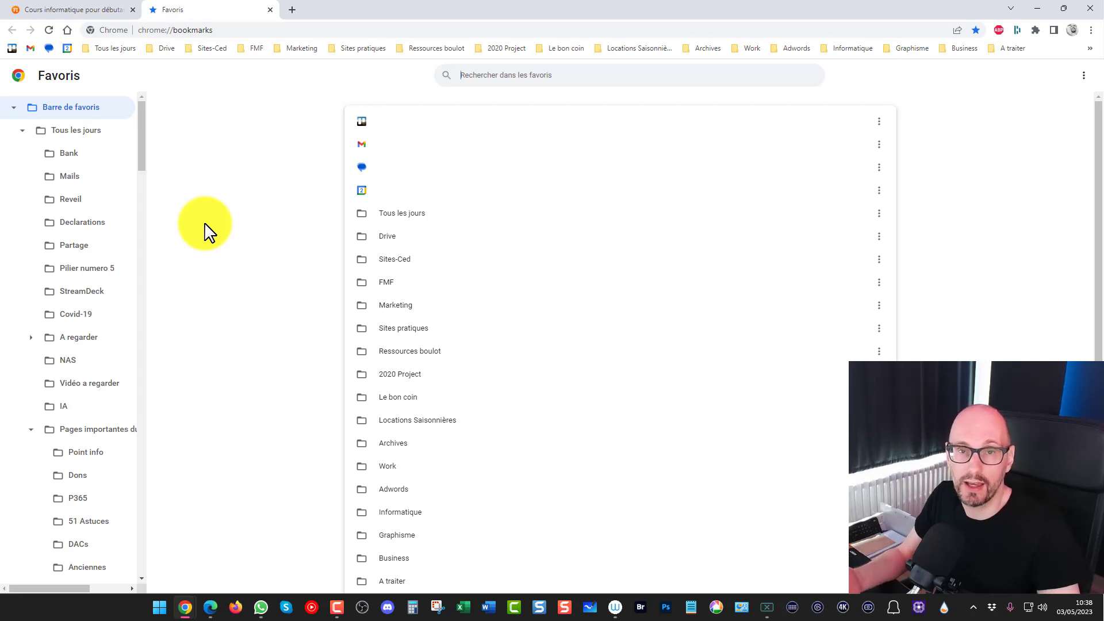
Step: View the Boutique page of the Formation Informatique Avec Cedric website, looking over the offers listed on it
click(61, 12)
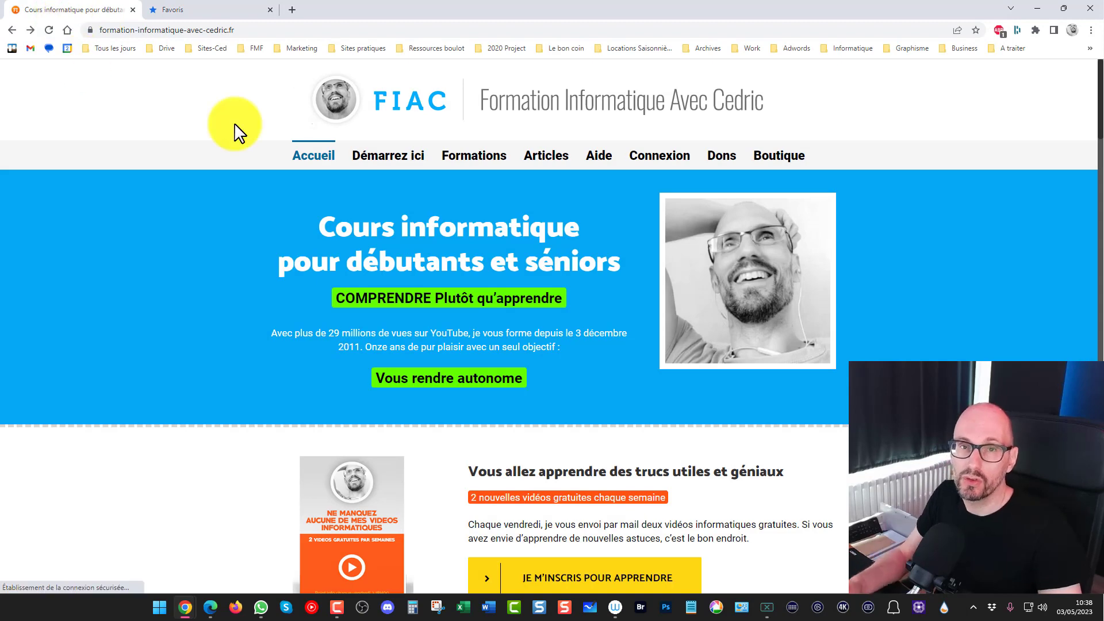
click(782, 158)
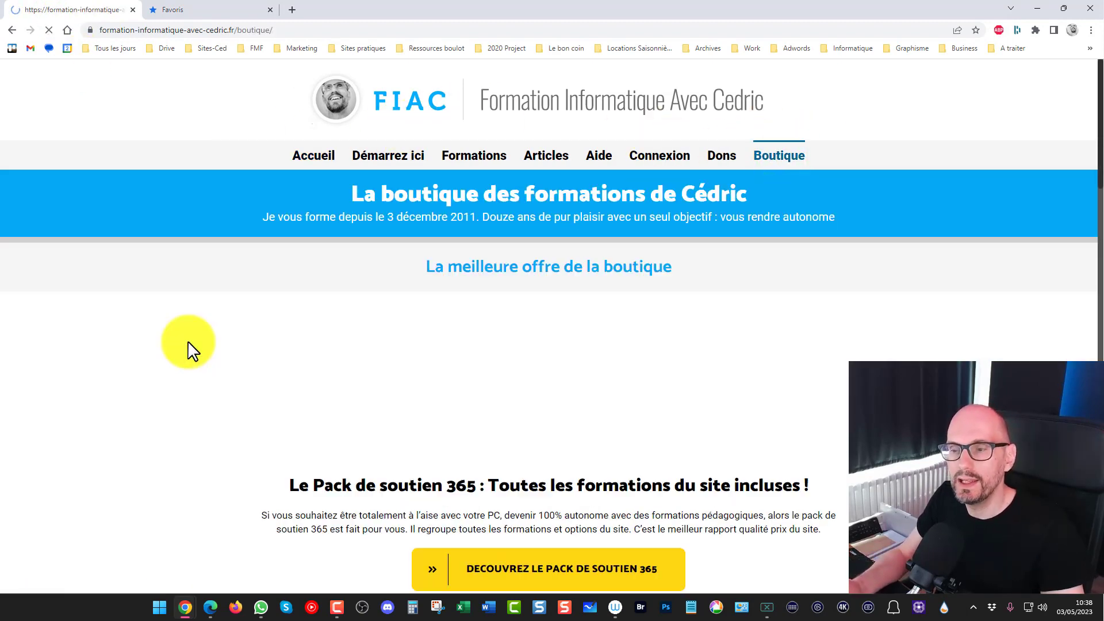
scroll(178, 322, down, 6)
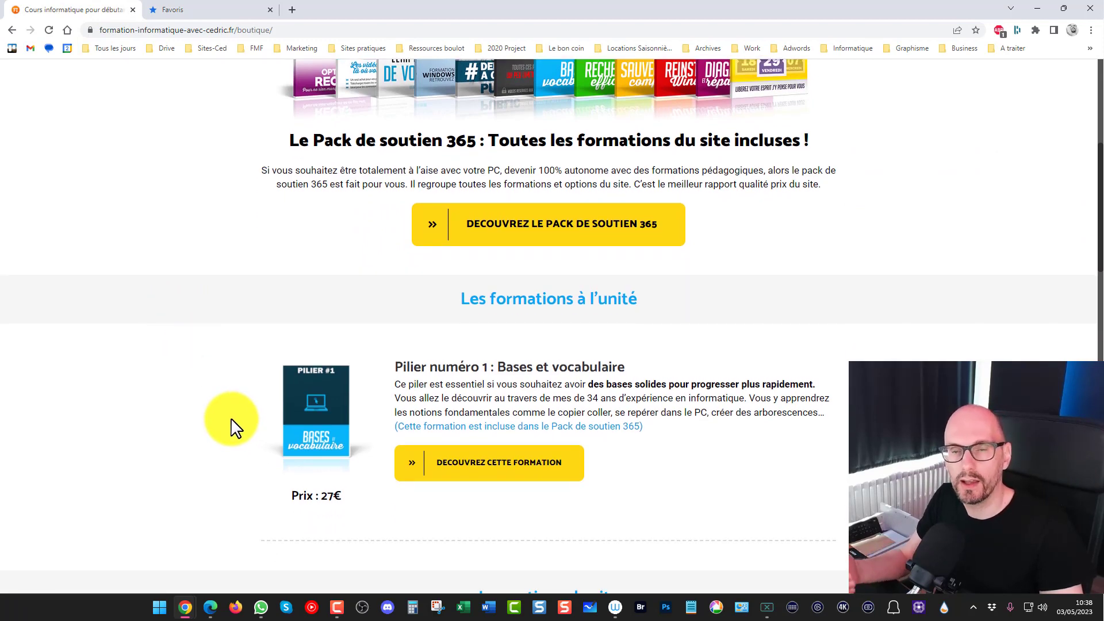
scroll(236, 430, up, 6)
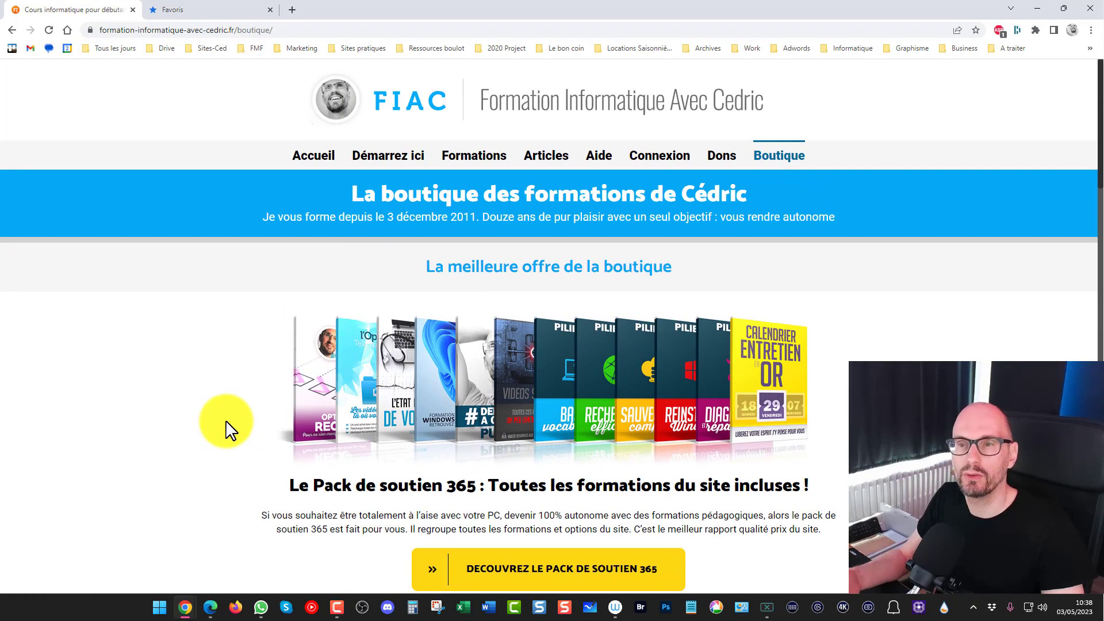
Step: Return to the bookmark manager and collapse the Tous les jours, Drive, Sites-Ced, FMF and Marketing folders in the folder tree
click(212, 12)
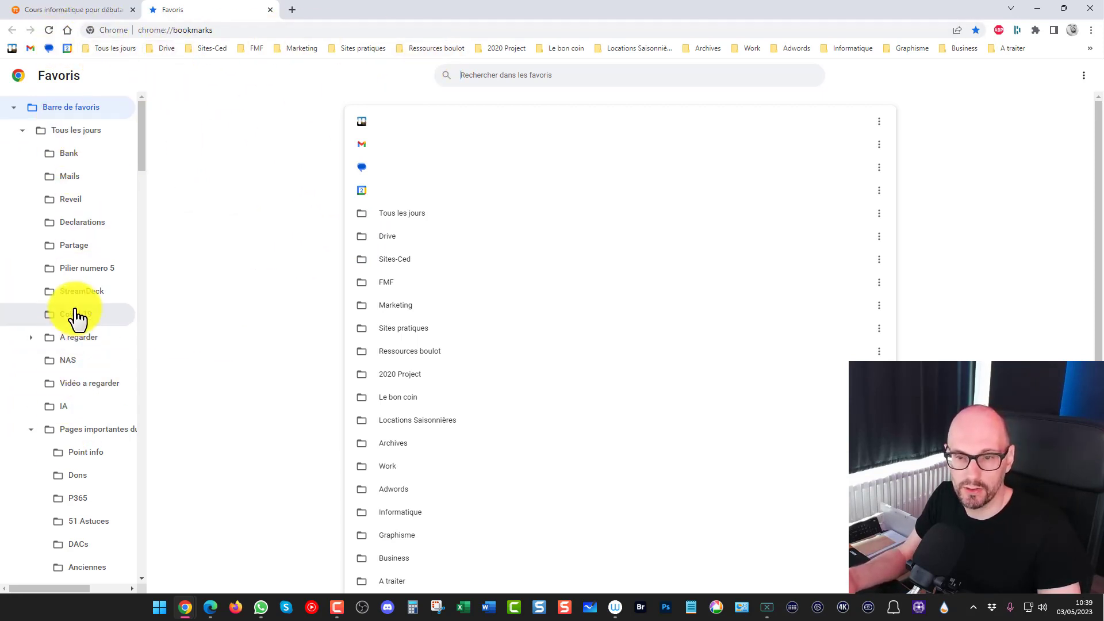
click(22, 130)
click(22, 153)
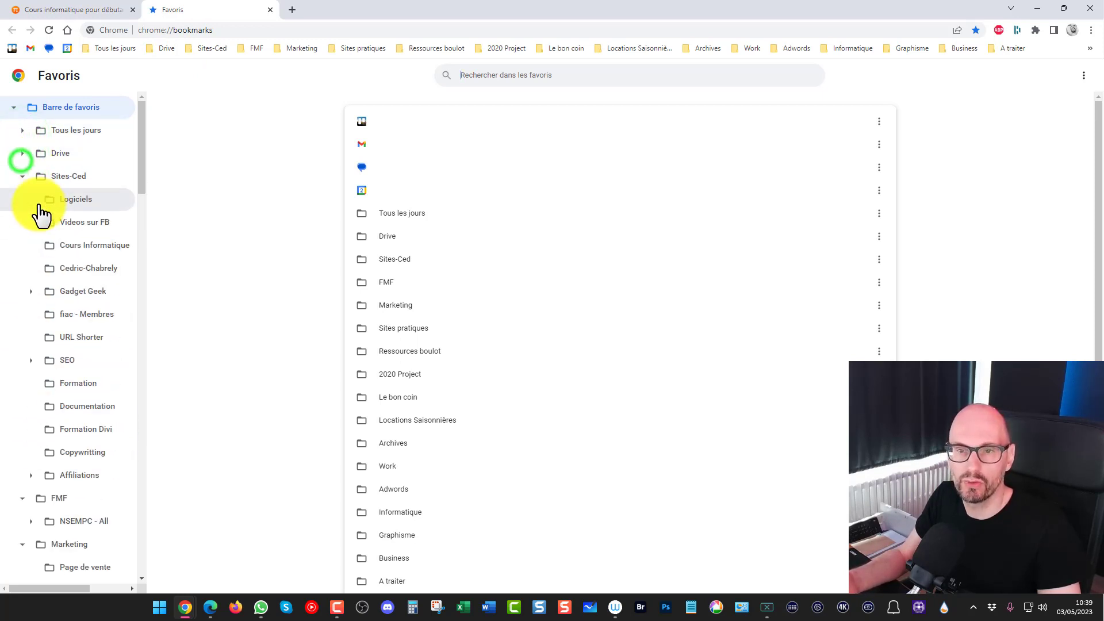
click(22, 176)
click(22, 199)
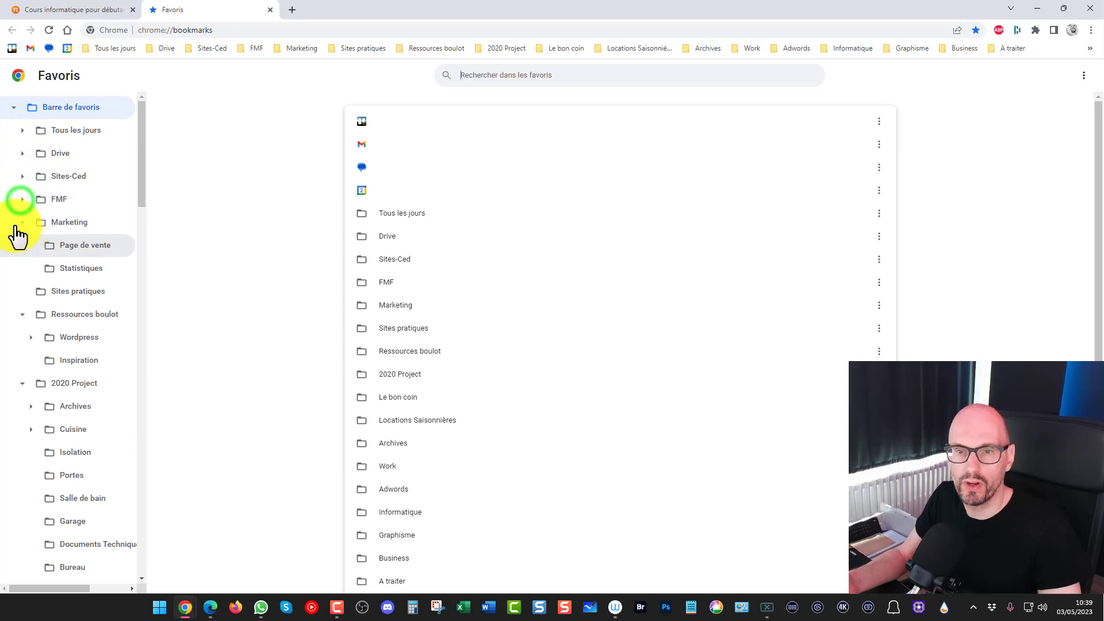
click(21, 222)
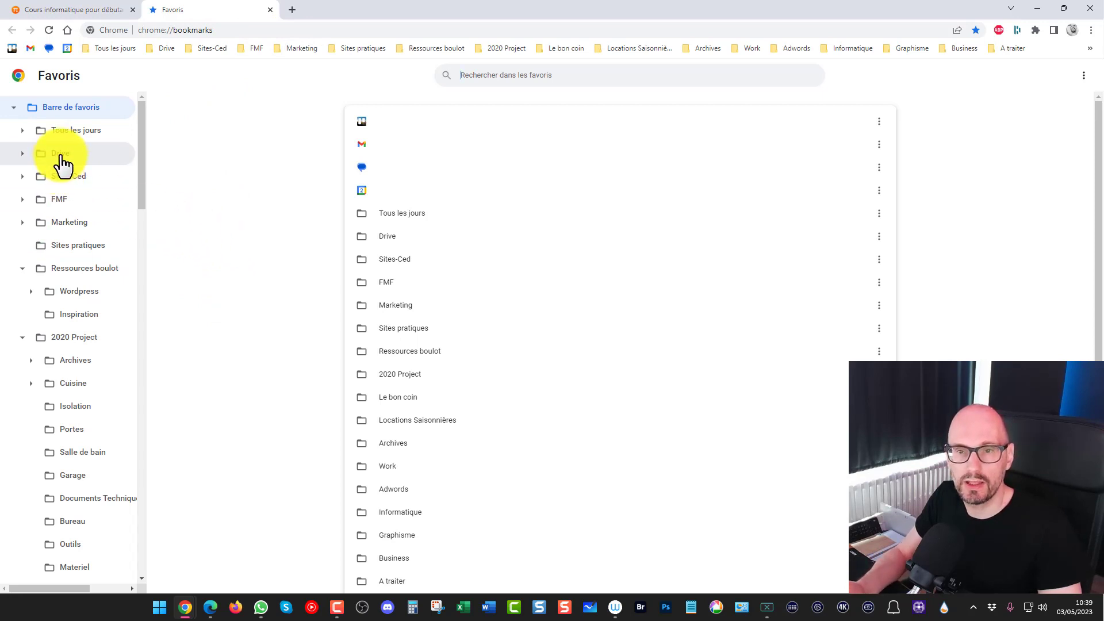
Step: Expand and open the Tous les jours folder, and add a new folder named Test inside it
click(22, 131)
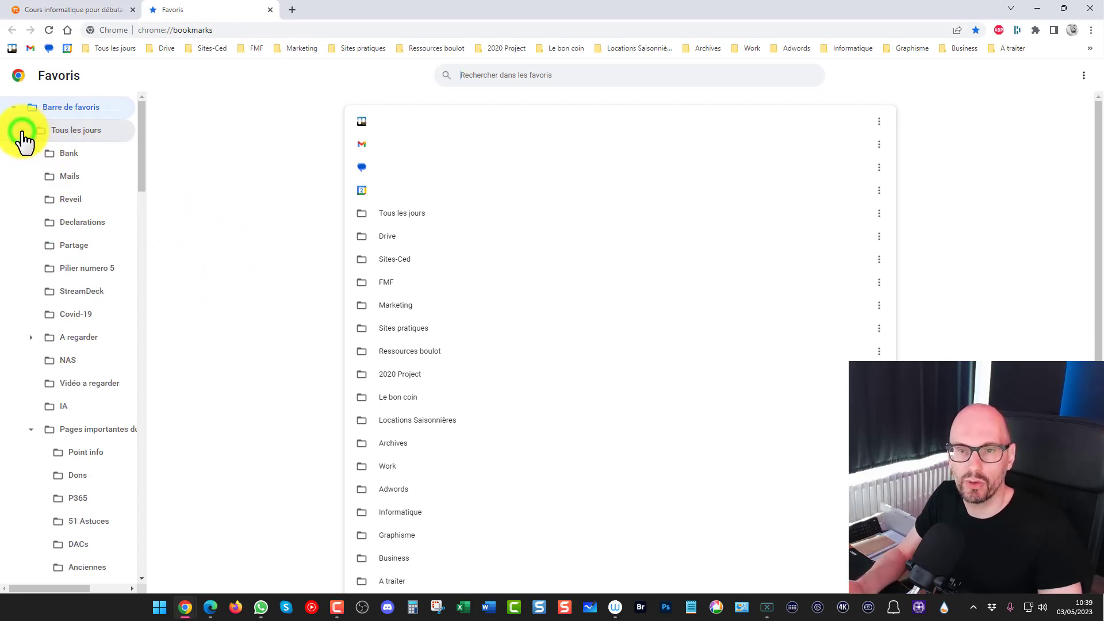
click(75, 134)
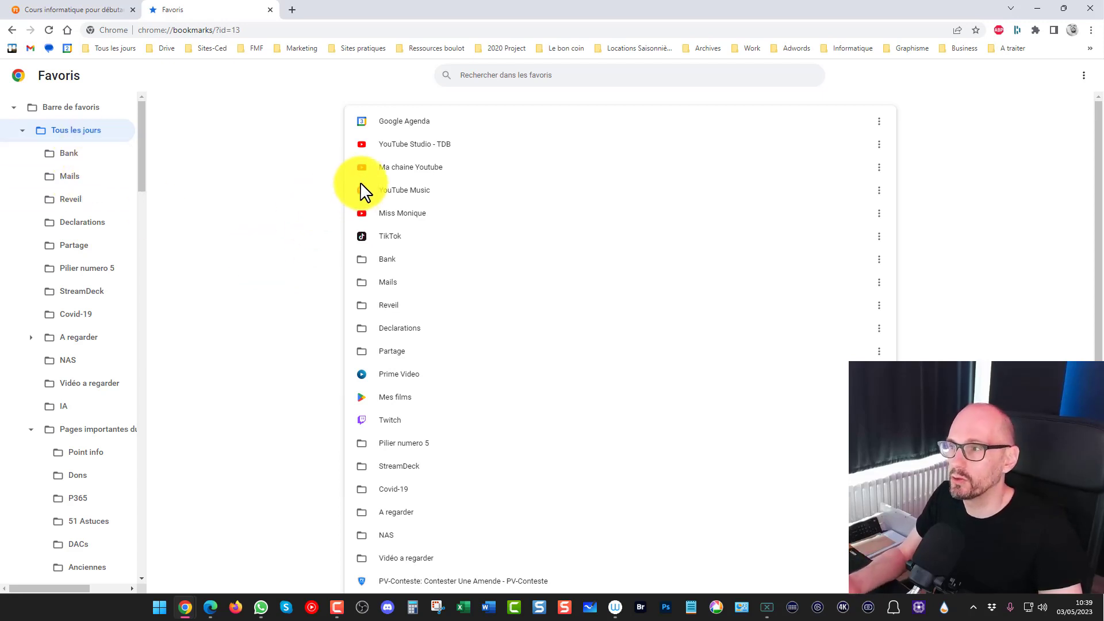
click(1083, 78)
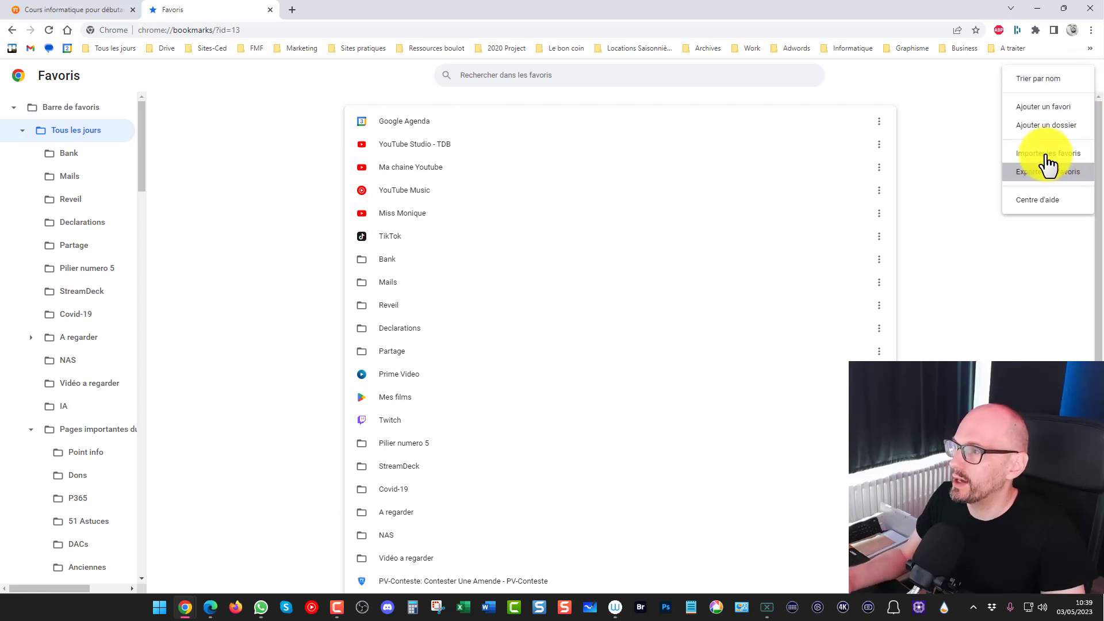
click(1024, 125)
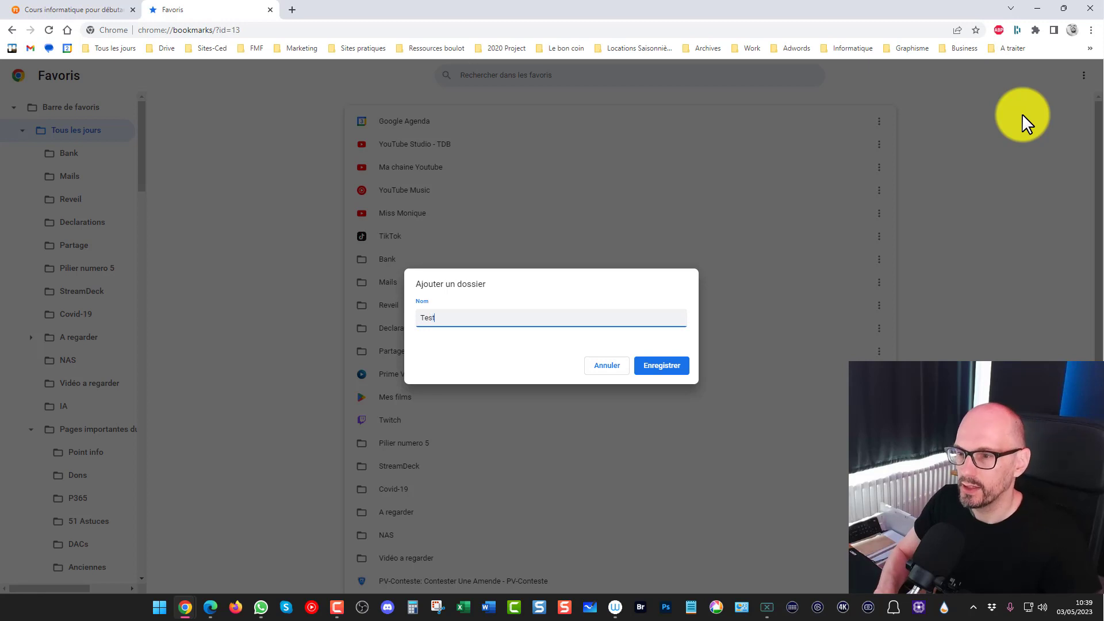
click(658, 368)
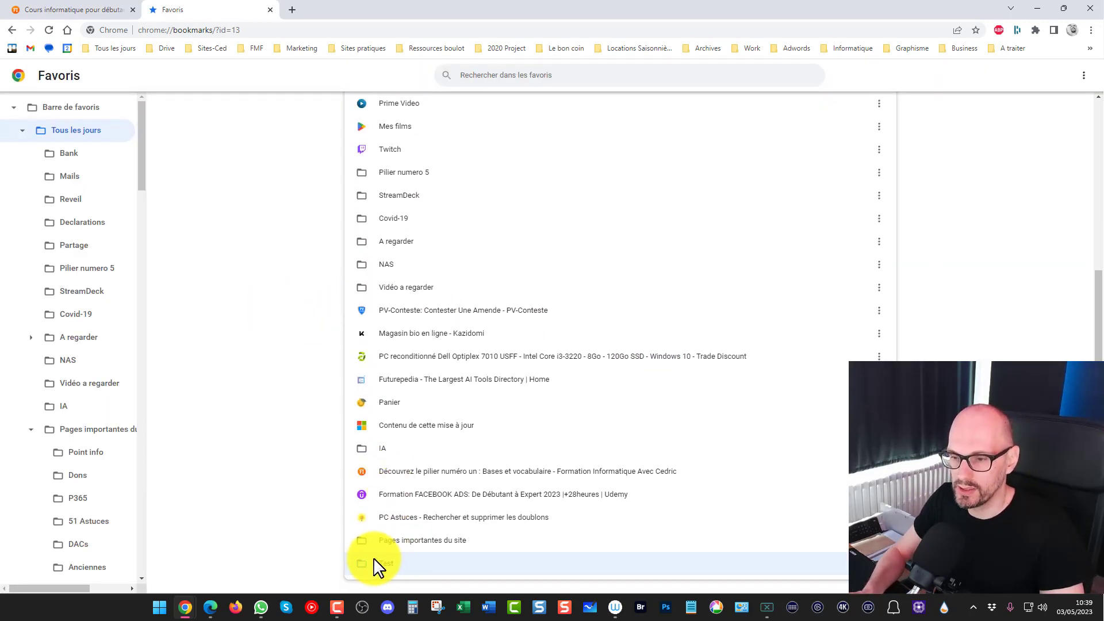
Step: Move the Test folder to the first position in Tous les jours and check it through the bookmarks bar
drag(384, 563, 400, 111)
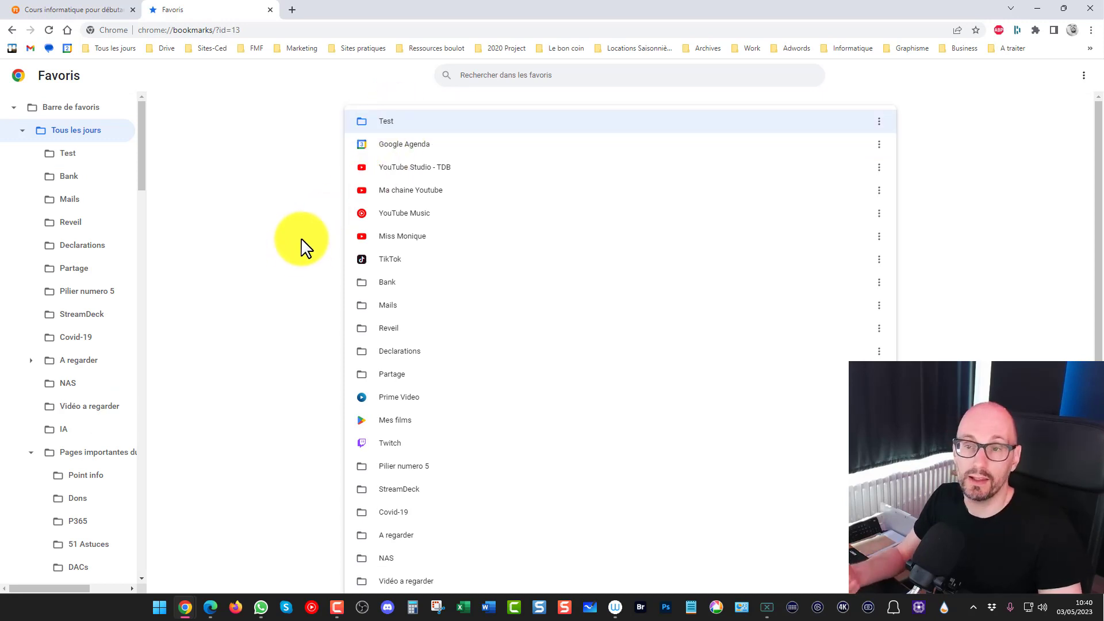
click(102, 49)
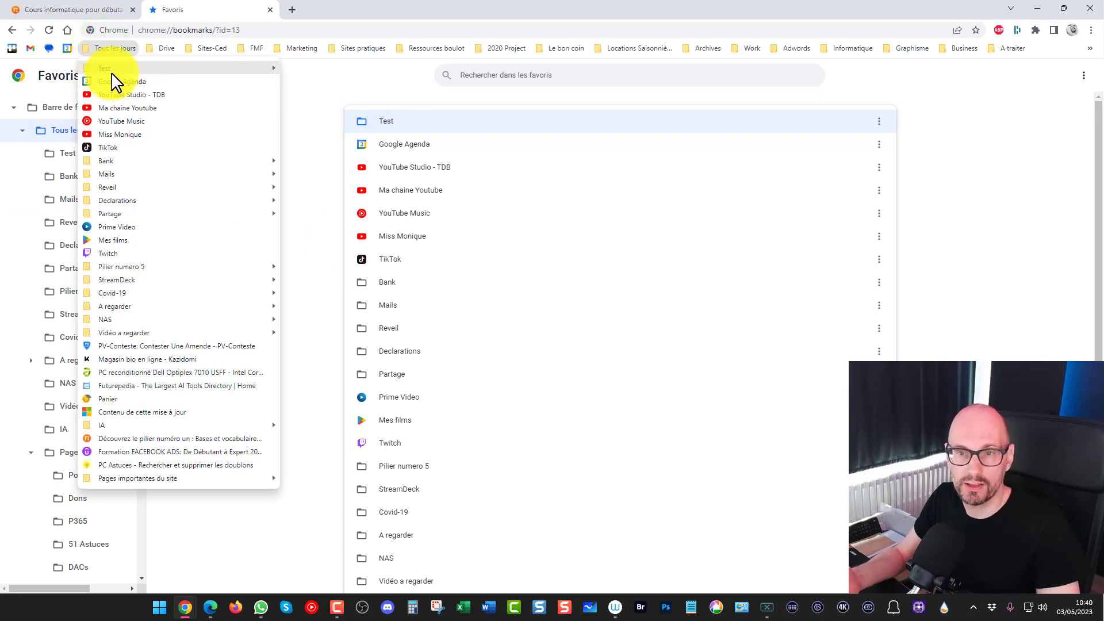
mouse_move(115, 75)
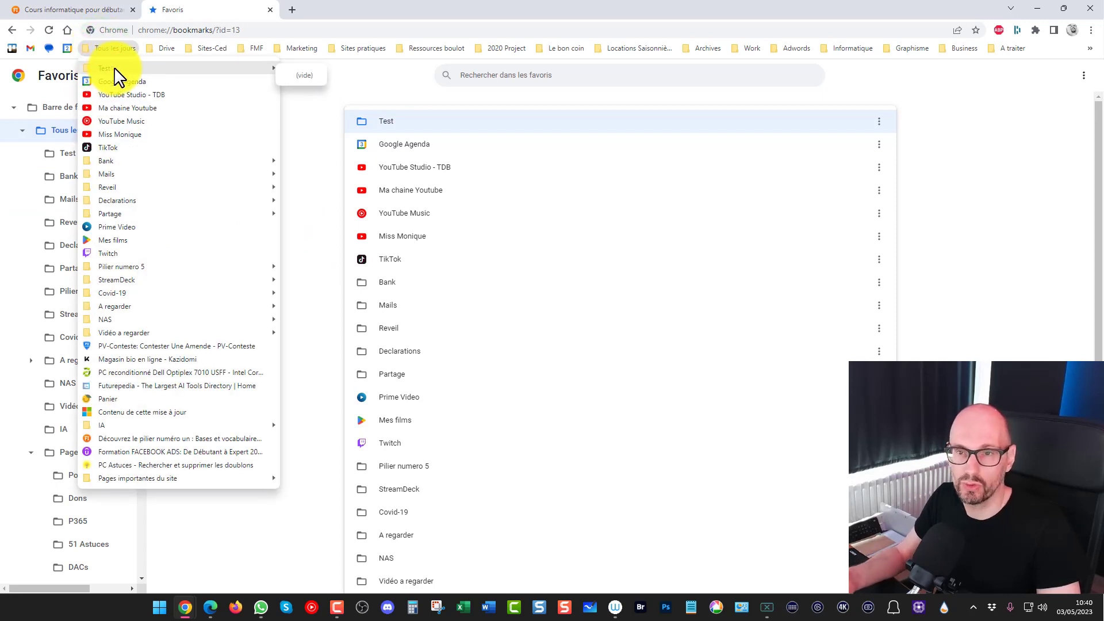
click(307, 222)
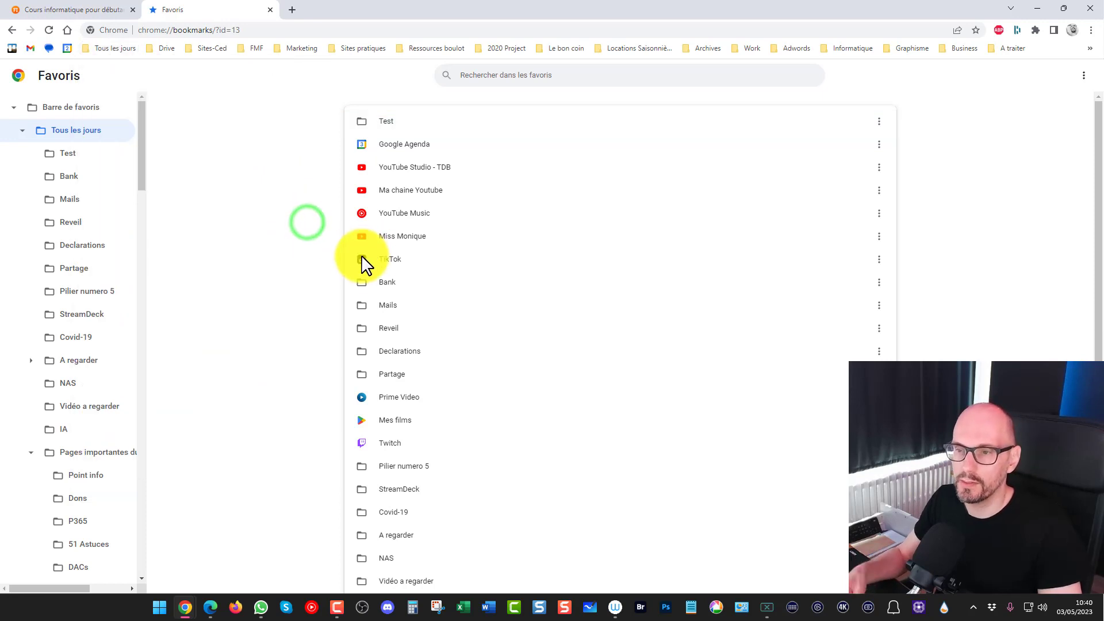
click(402, 145)
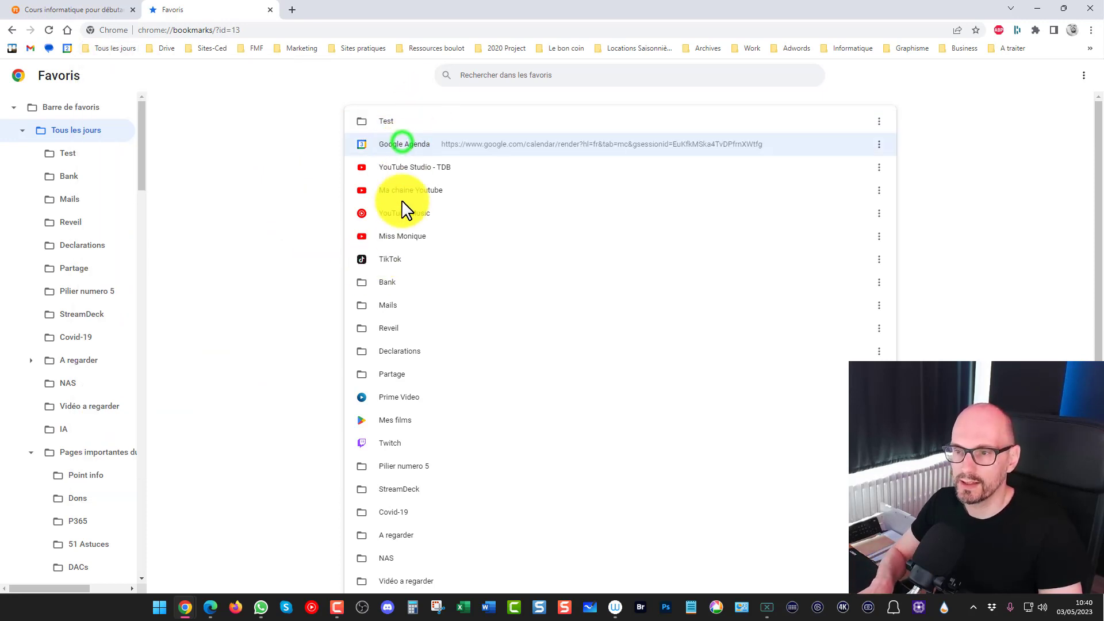
shift+click(406, 259)
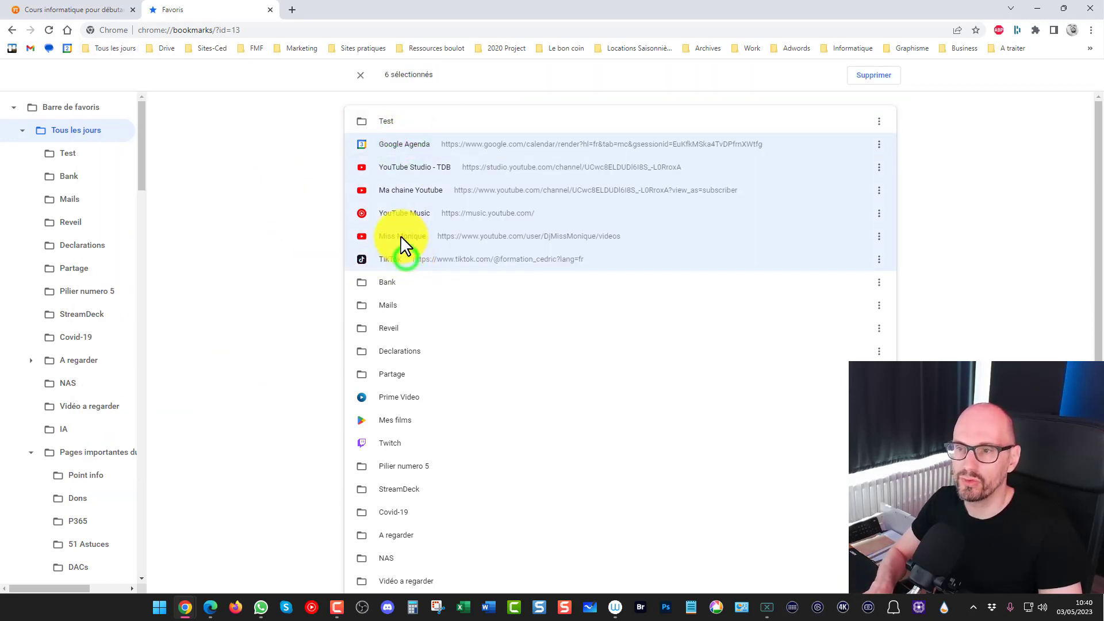
click(268, 184)
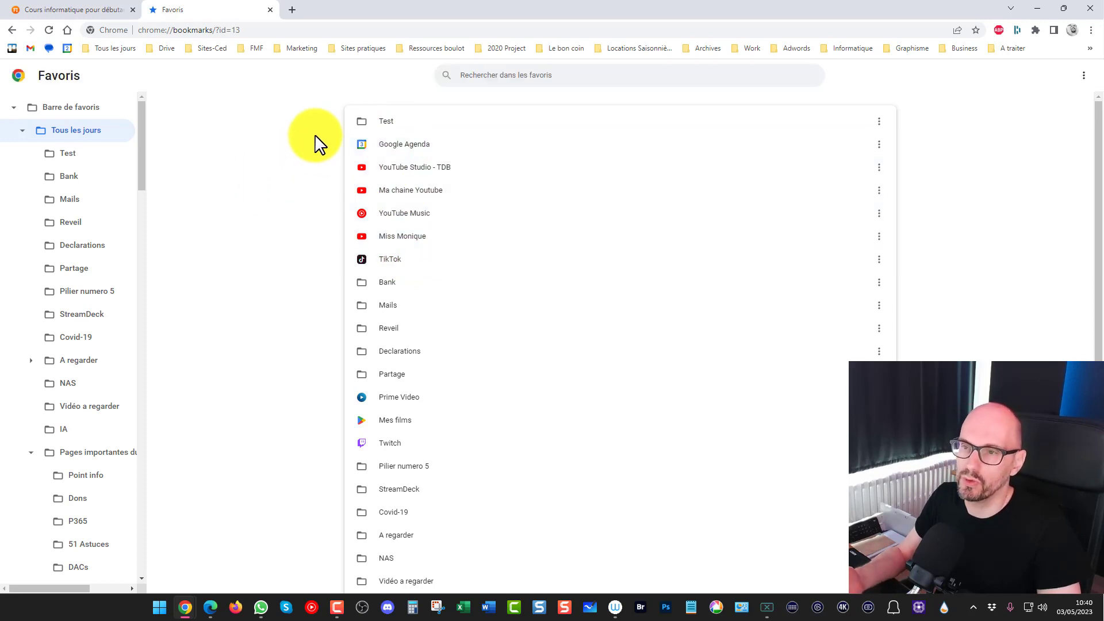
click(107, 49)
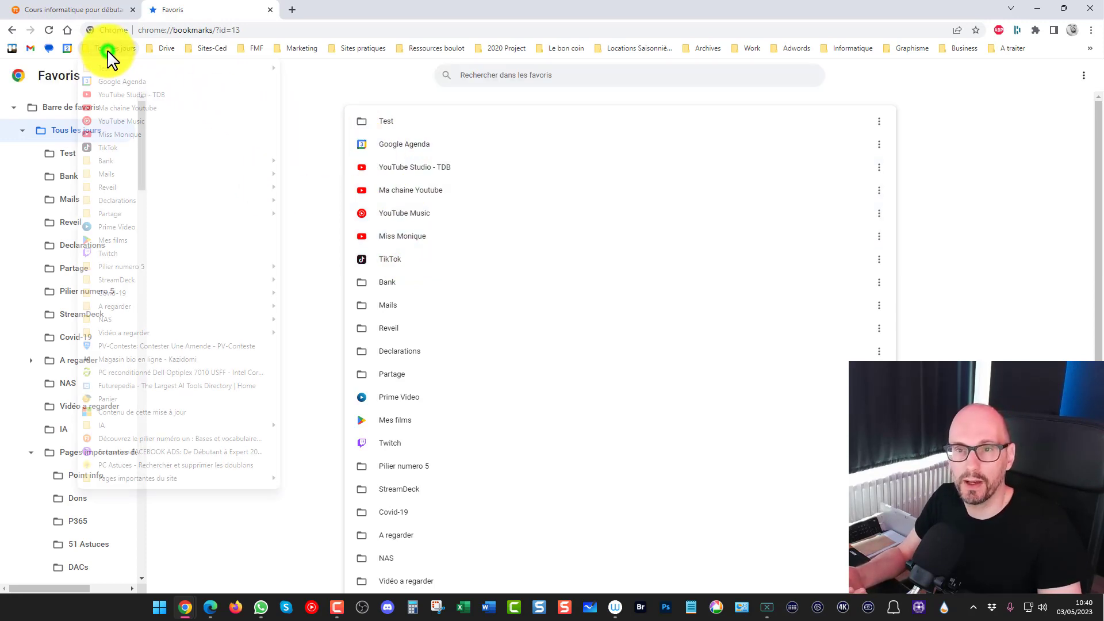
drag(109, 80, 251, 190)
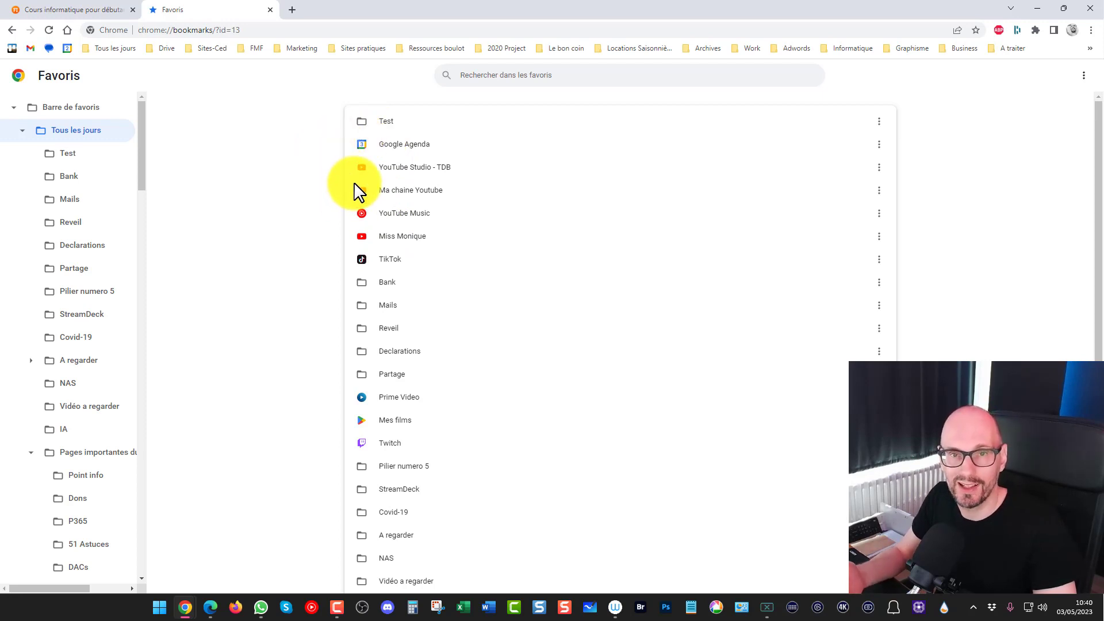
click(410, 144)
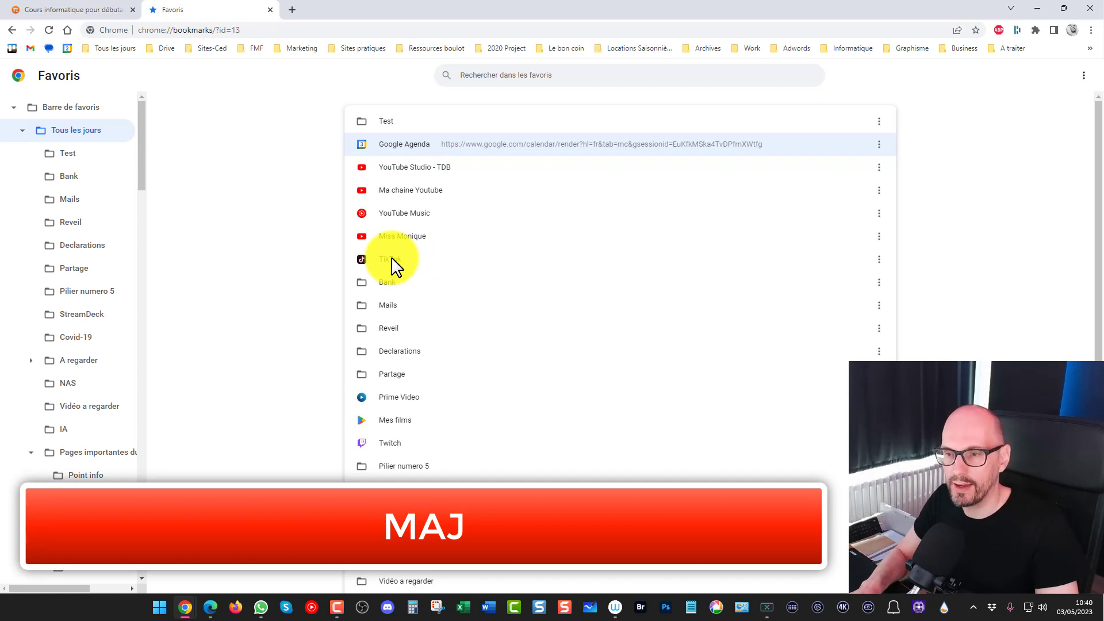
shift+click(391, 259)
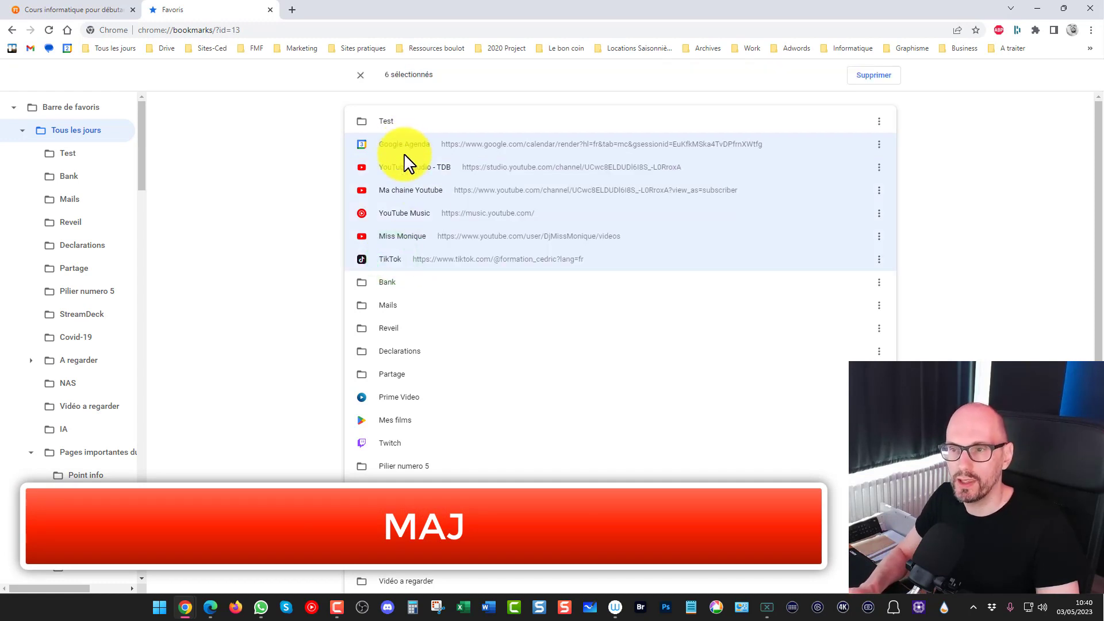
click(305, 209)
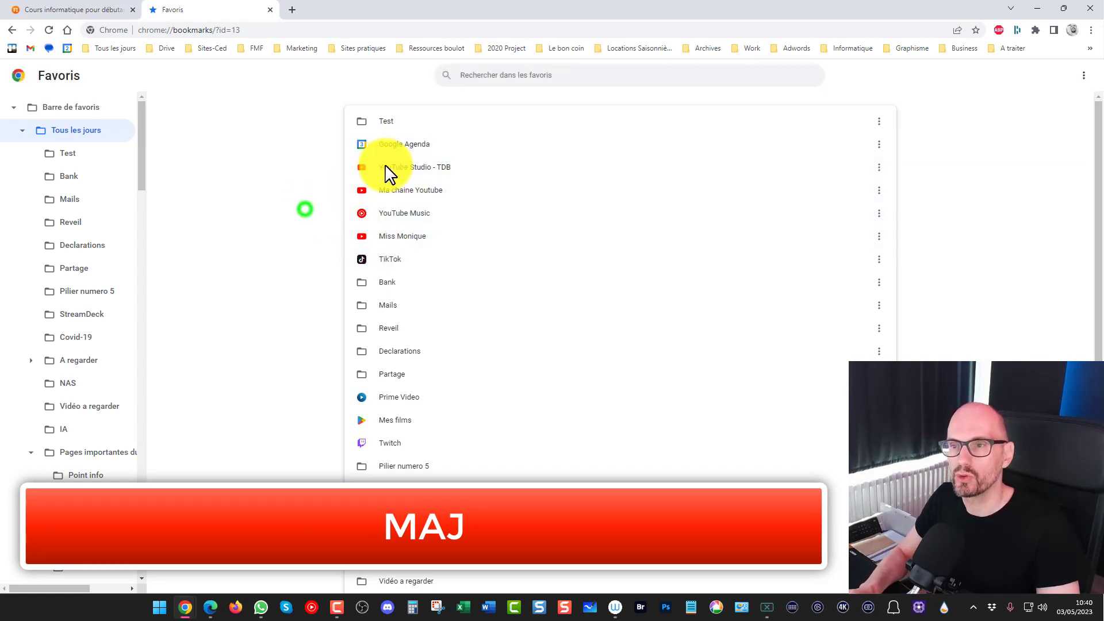
Step: Select the six bookmarks from Google Agenda through TikTok in Tous les jours and move them into the Test folder
click(391, 144)
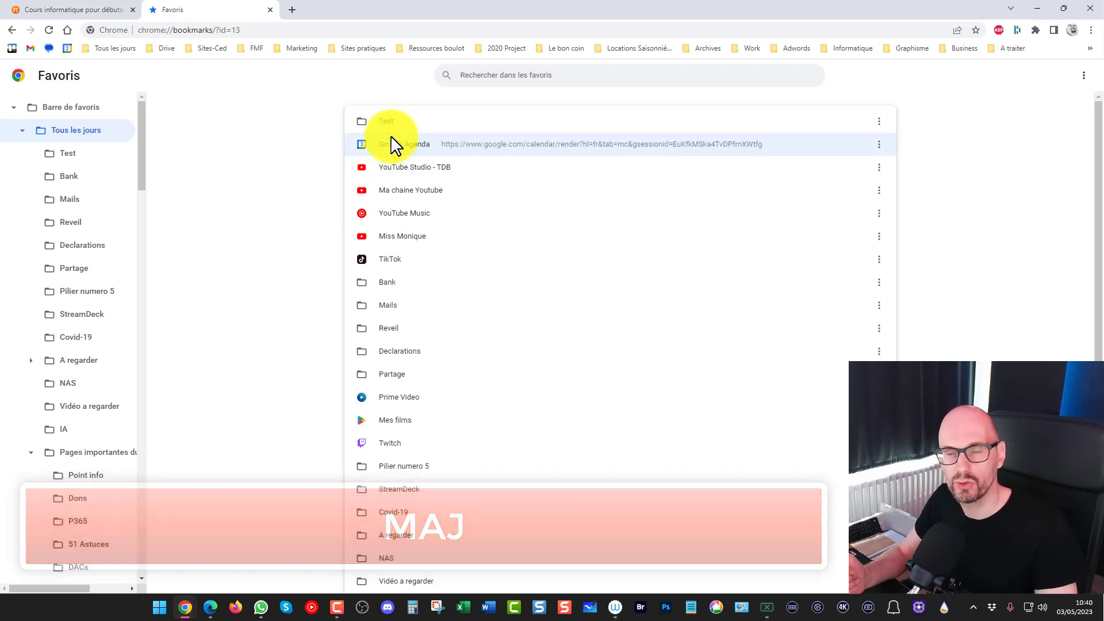
shift+click(396, 260)
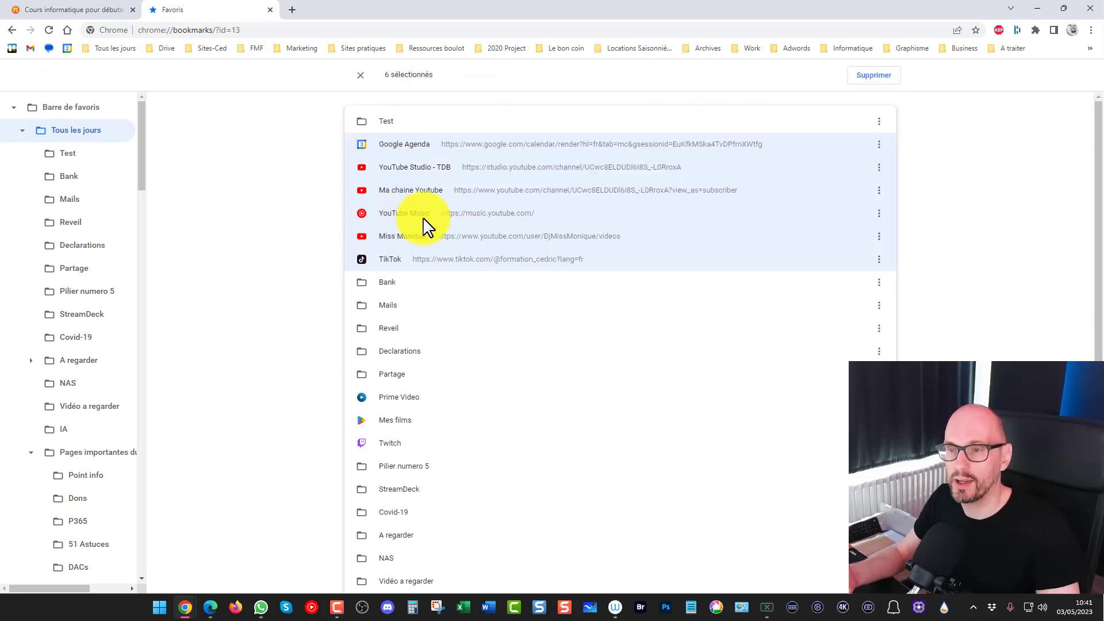
drag(360, 144, 488, 112)
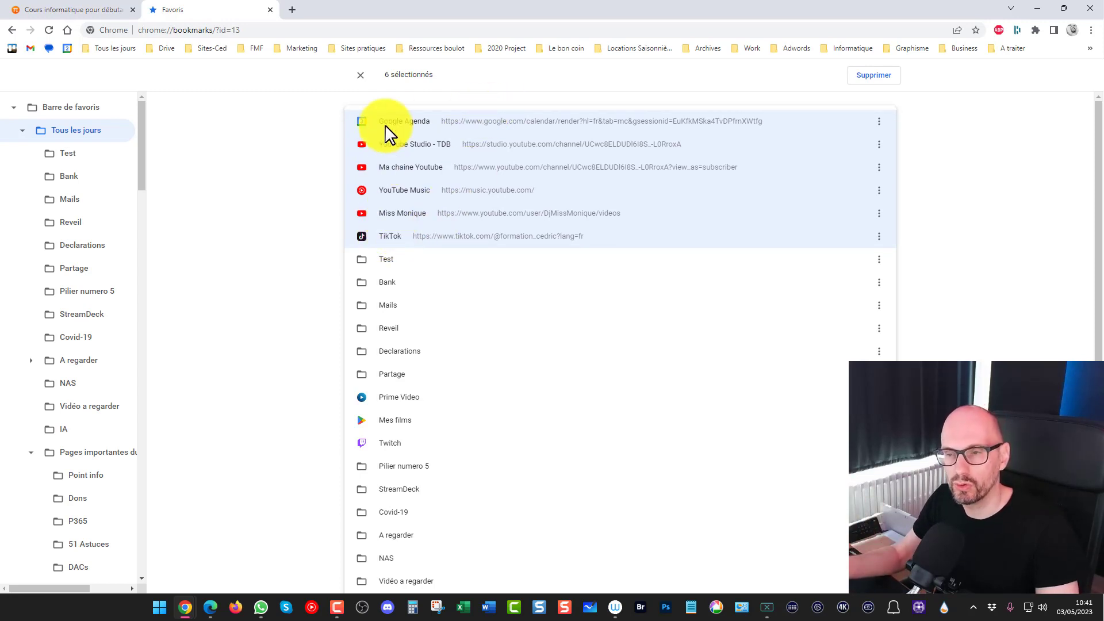
drag(383, 235, 392, 261)
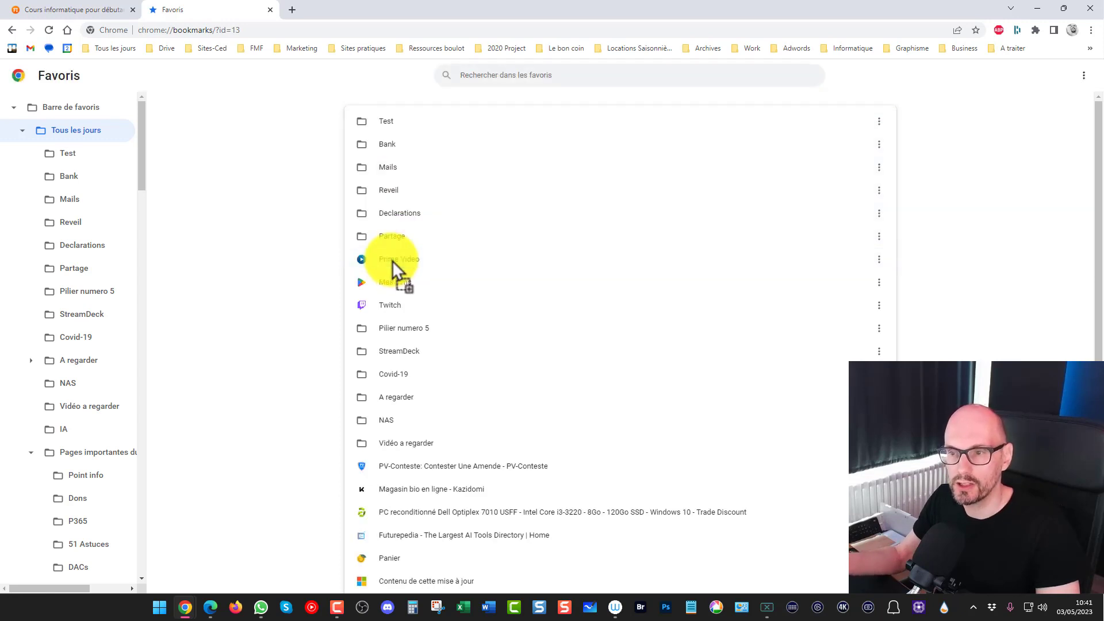
Step: Examine the contents of the Test folder in the bookmark manager and under Tous les jours on the bookmarks bar
double_click(380, 123)
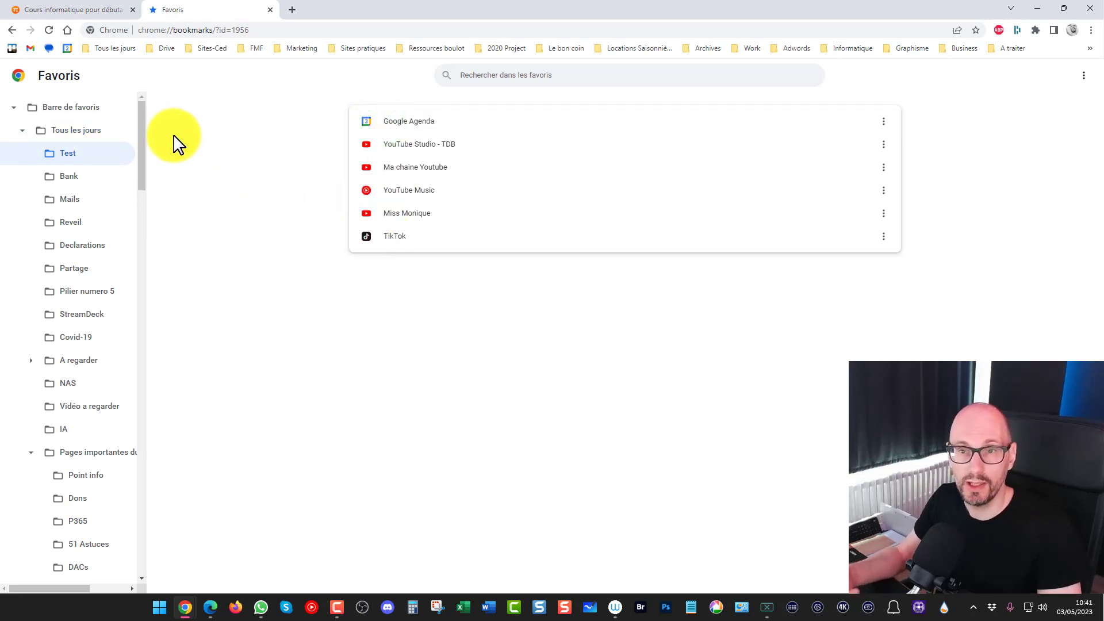
click(118, 48)
mouse_move(116, 67)
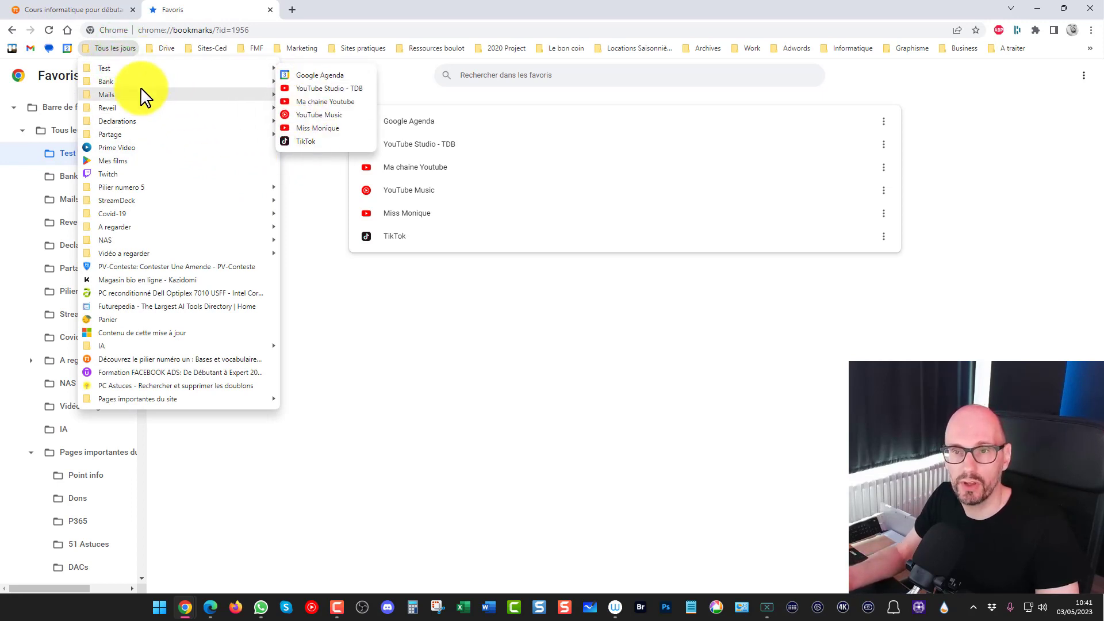
click(61, 131)
click(64, 137)
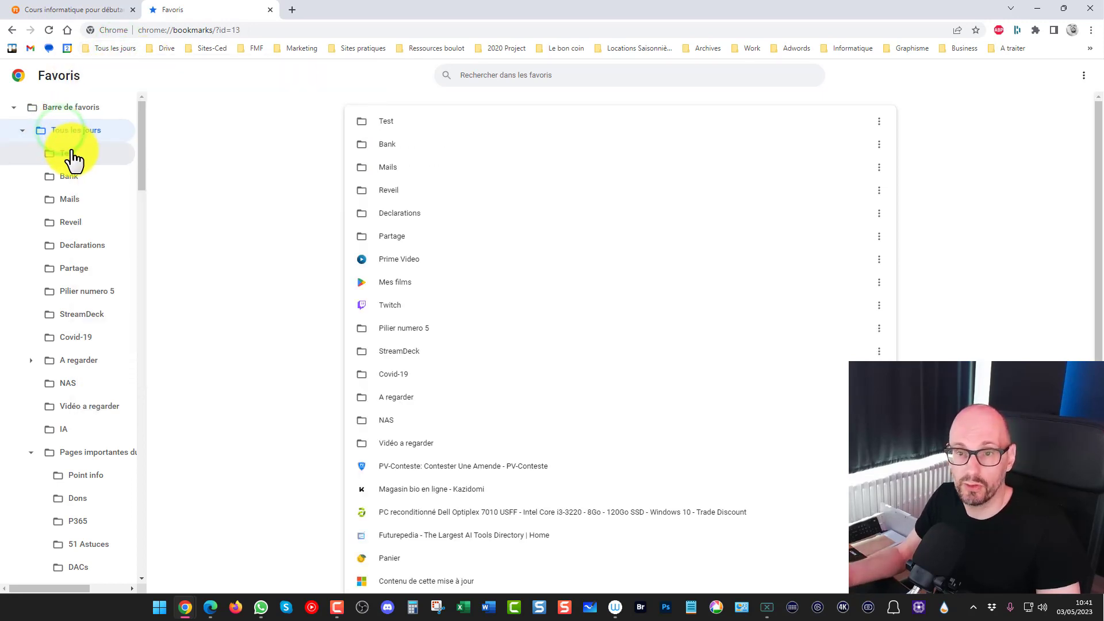
click(72, 154)
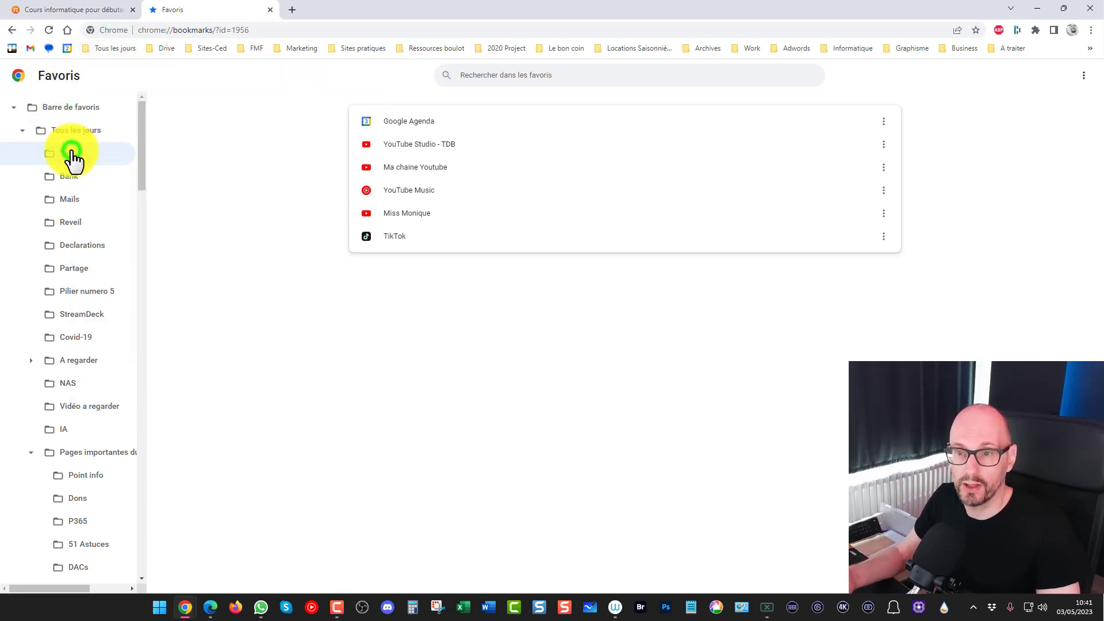
Step: Select all six bookmarks in the Test folder, move them back into Tous les jours, and open that folder
click(424, 121)
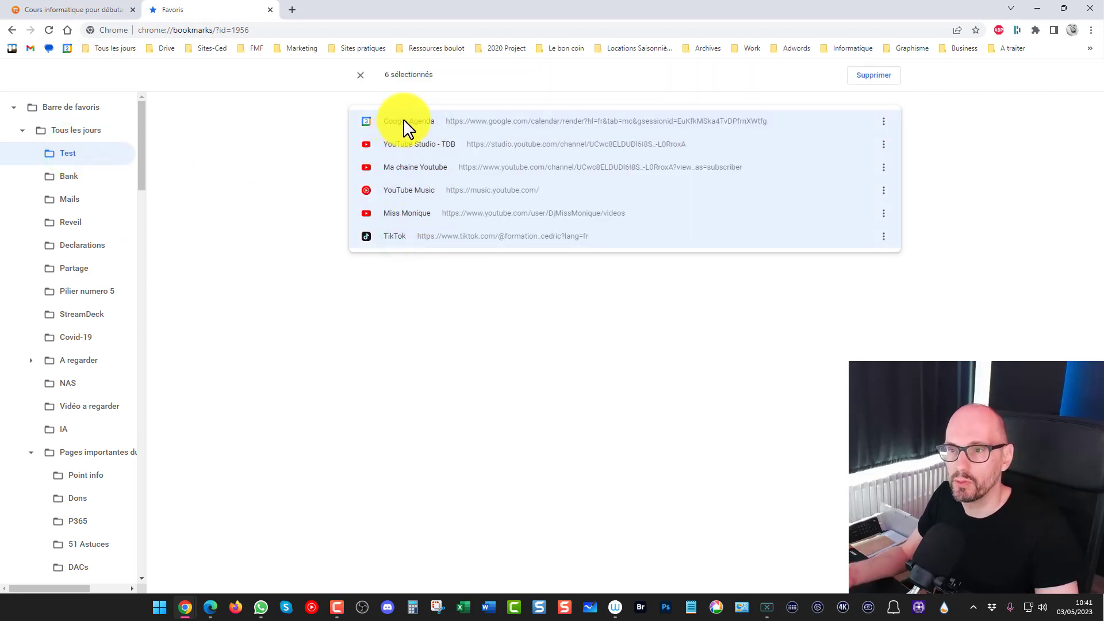
drag(405, 121, 80, 135)
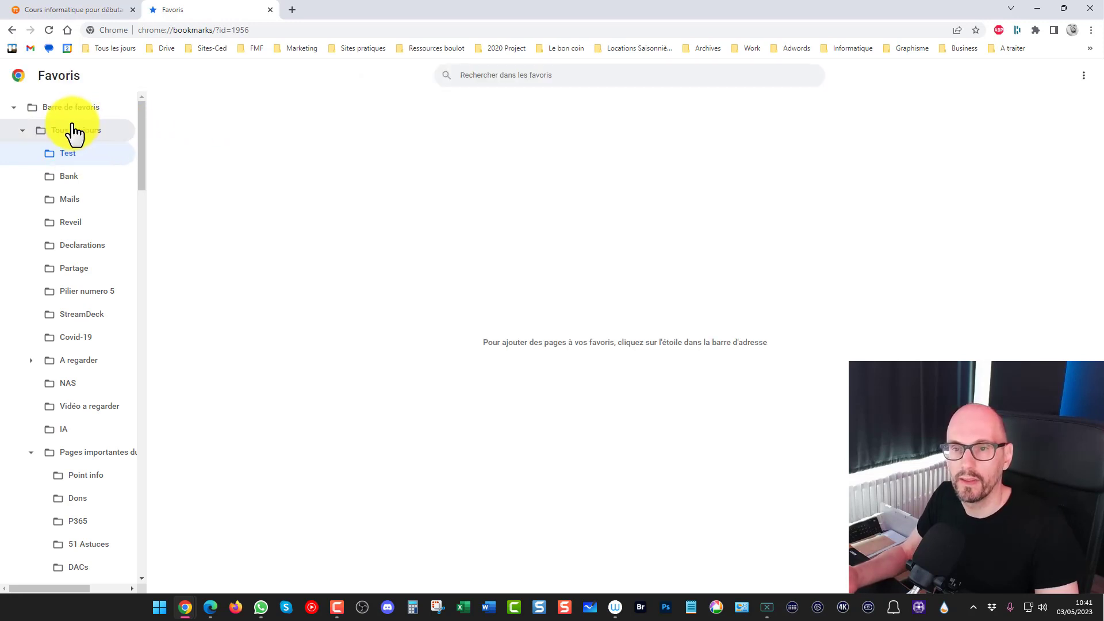
click(75, 131)
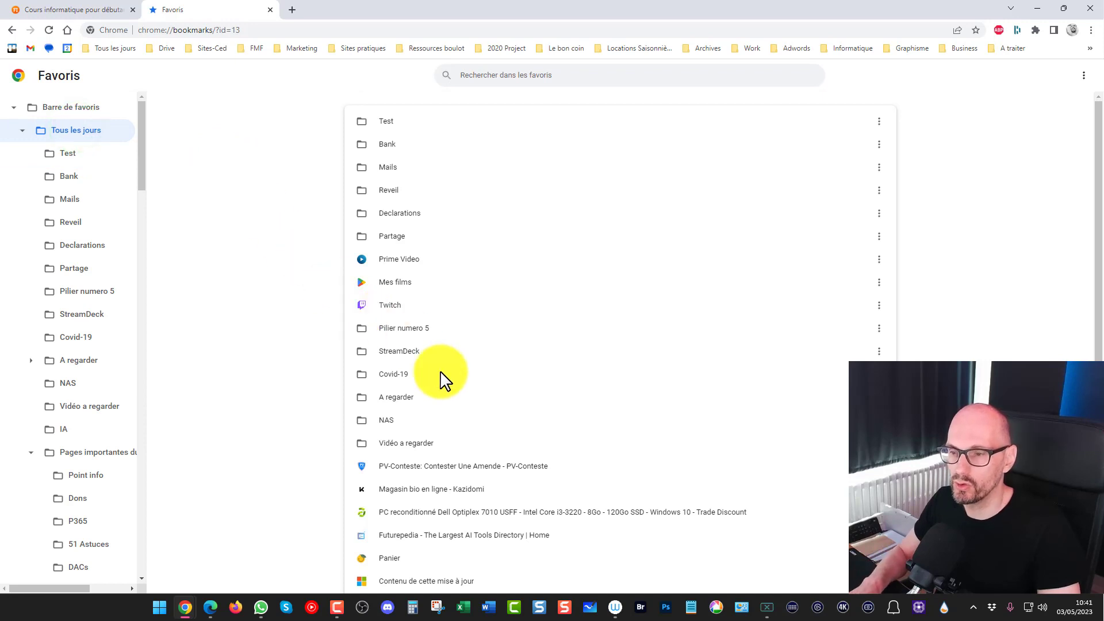
Step: Select the six bookmarks from Google Agenda through TikTok and move them to the beginning of the Tous les jours folder
scroll(443, 377, down, 5)
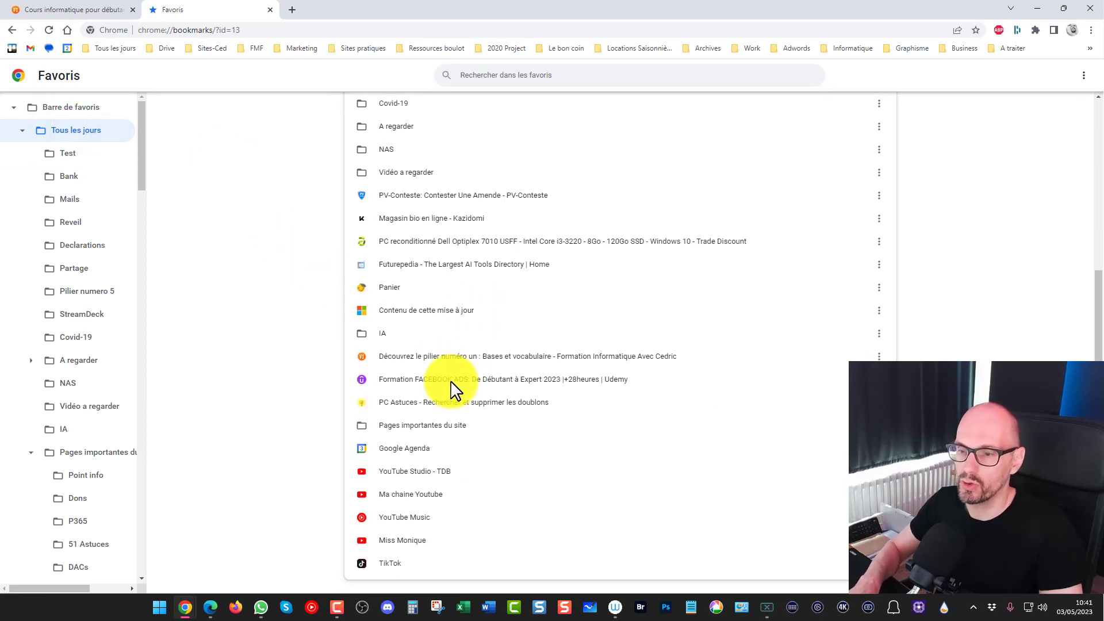
click(395, 450)
shift+click(401, 555)
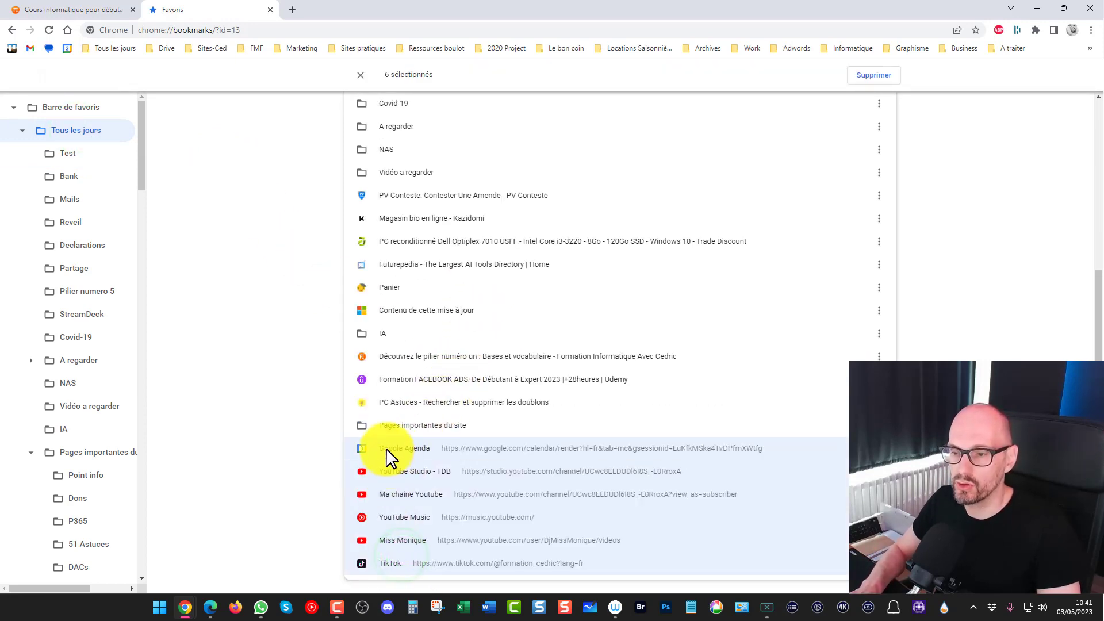
drag(391, 450, 395, 113)
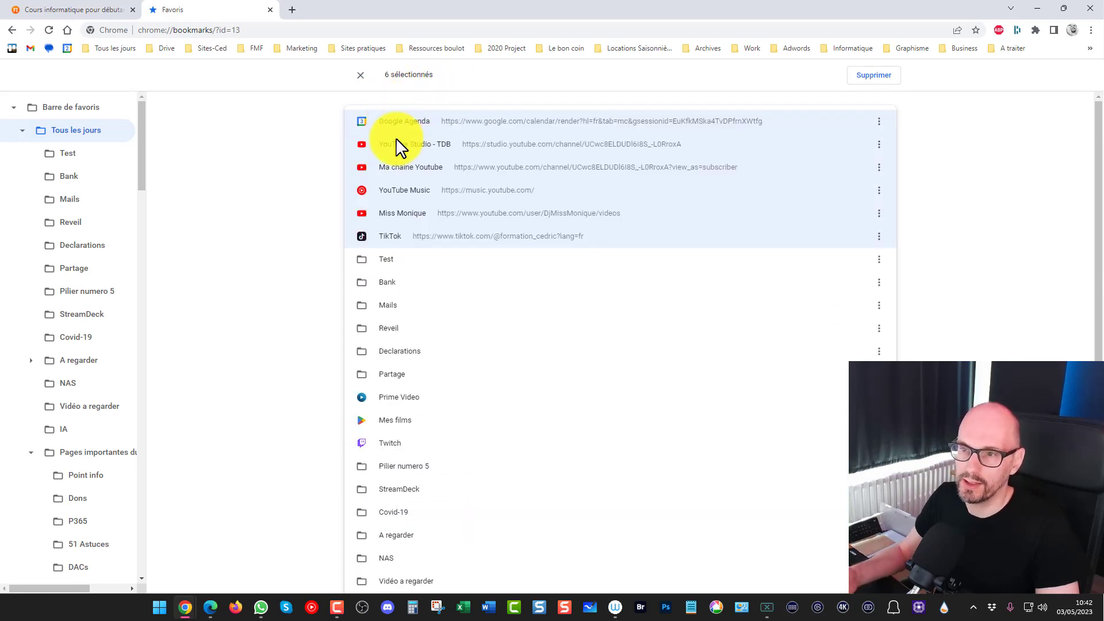
Step: Check the contents of the Test folder, return to Tous les jours, and delete the Test folder
double_click(388, 257)
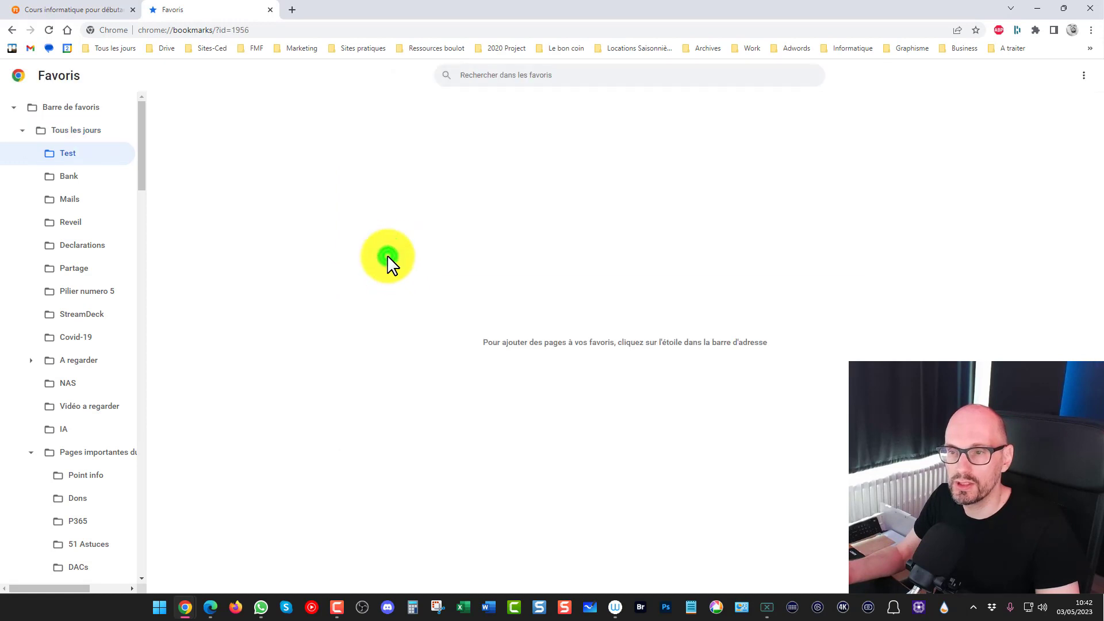
click(78, 133)
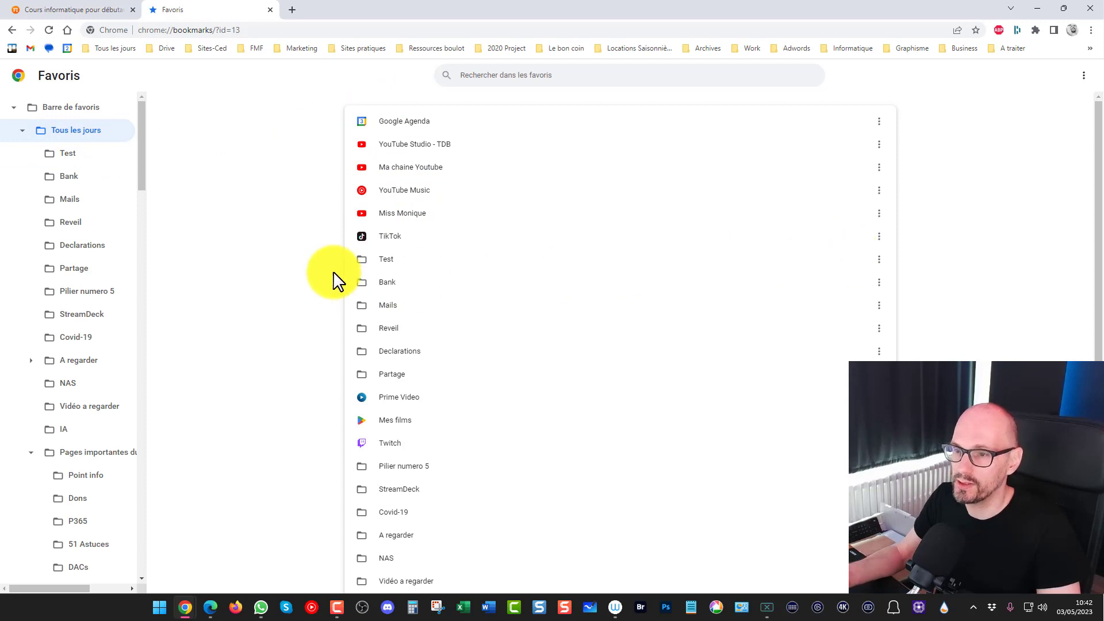
click(878, 261)
click(753, 295)
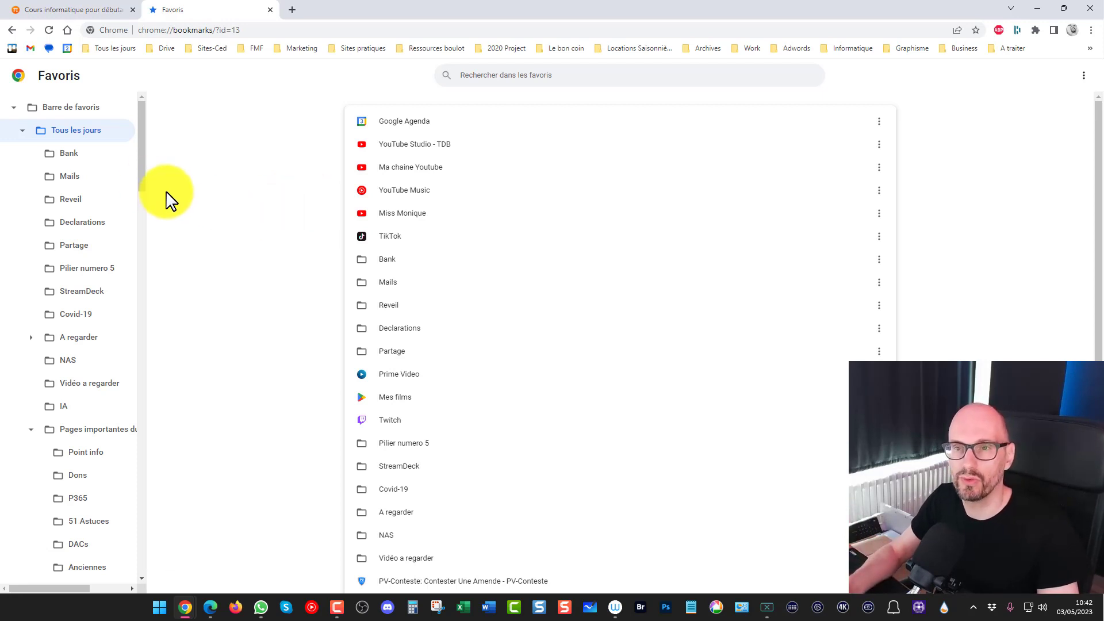
Step: Move TikTok above Miss Monique in Tous les jours directly from the bookmarks bar, and move it back below
click(106, 46)
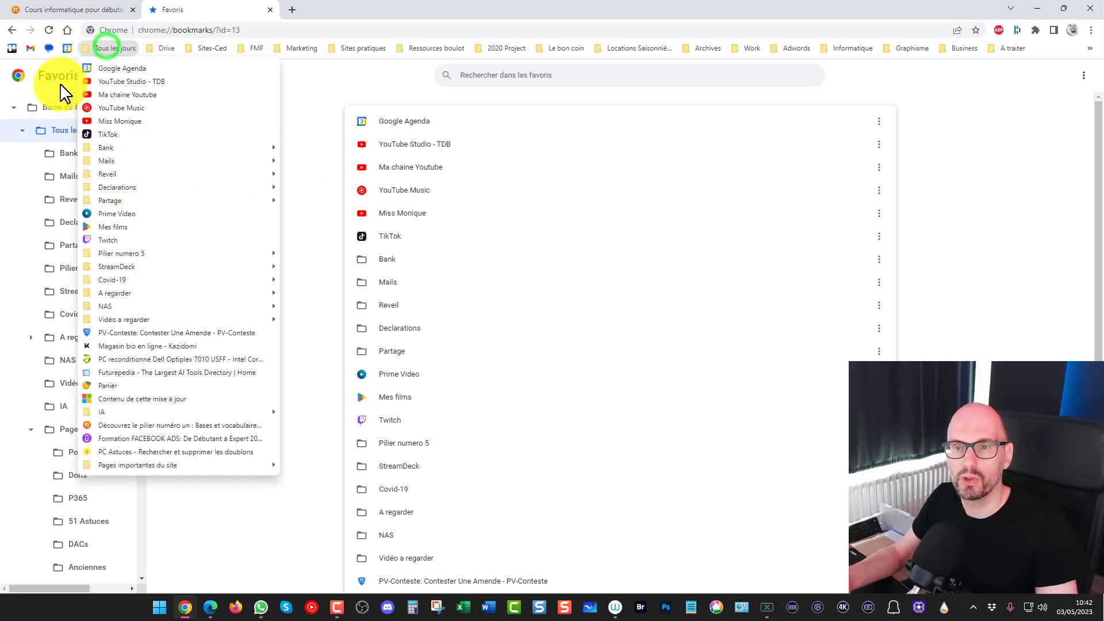
click(122, 133)
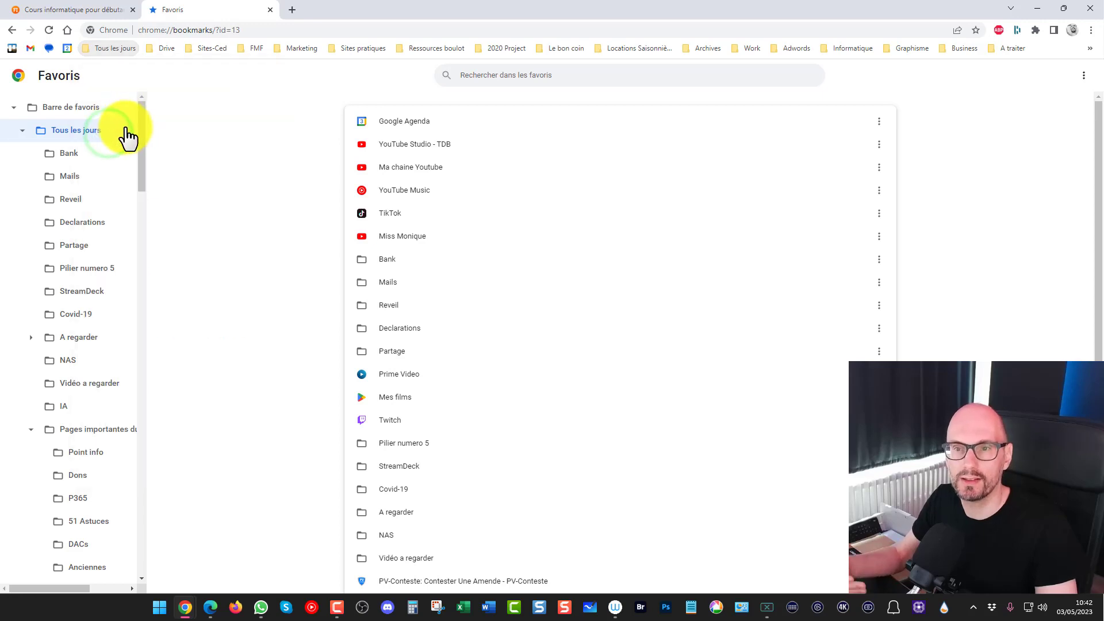
click(109, 47)
drag(108, 121, 111, 140)
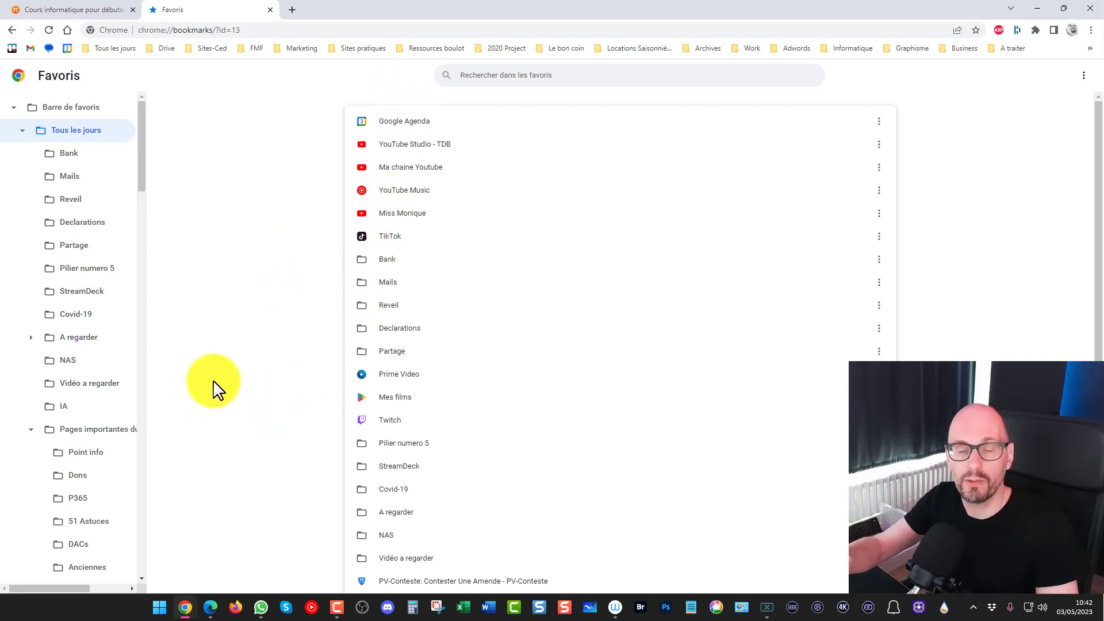
Step: Collapse the Tous les jours and Barre de favoris folders and close the bookmark manager
click(22, 131)
click(12, 108)
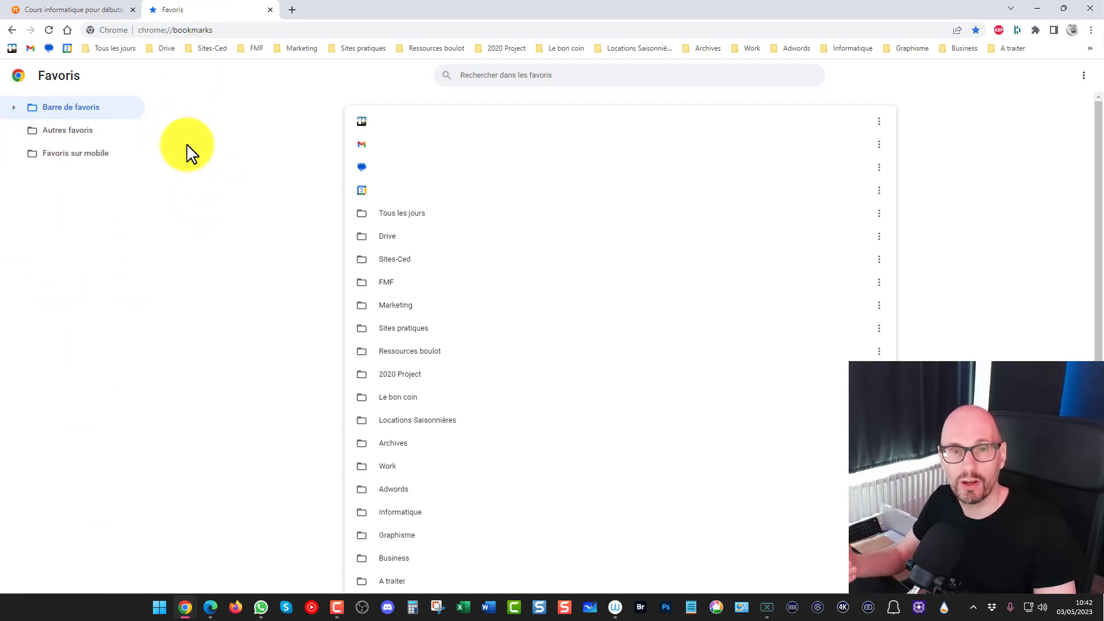
middle_click(190, 15)
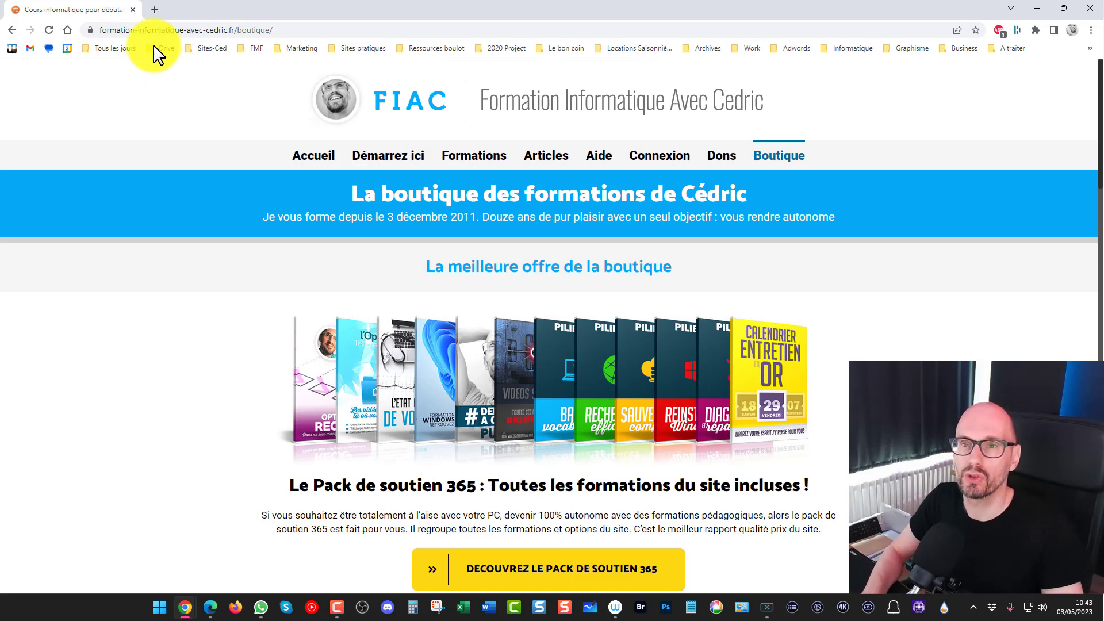
Step: Minimize Chrome to switch to Edge and open the bookmarked YouTube channel in a new tab
click(1038, 8)
click(172, 10)
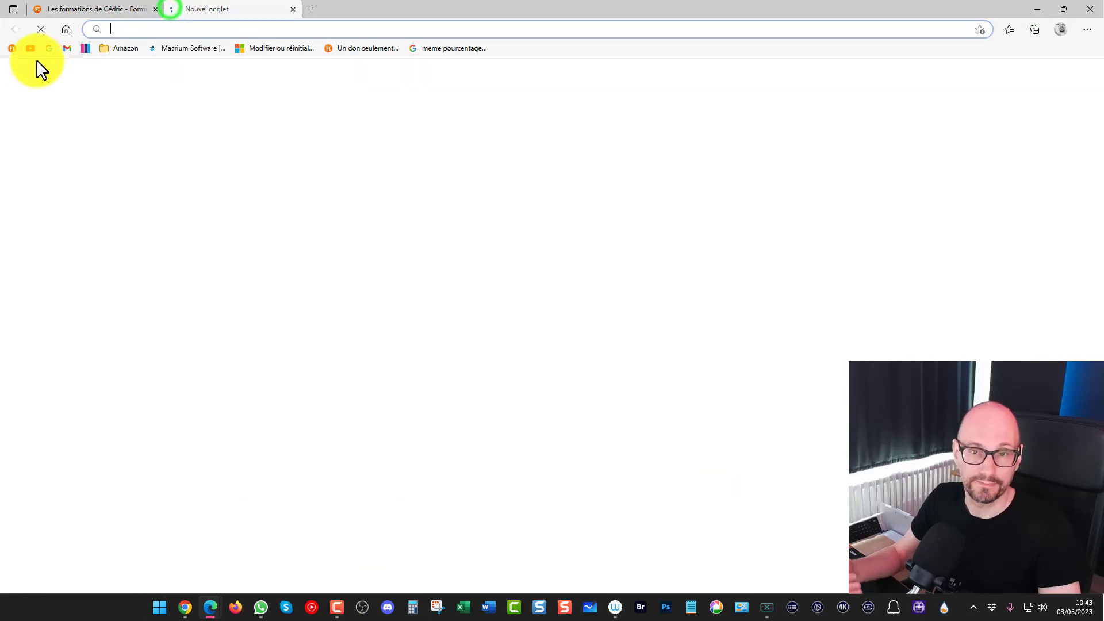
click(30, 48)
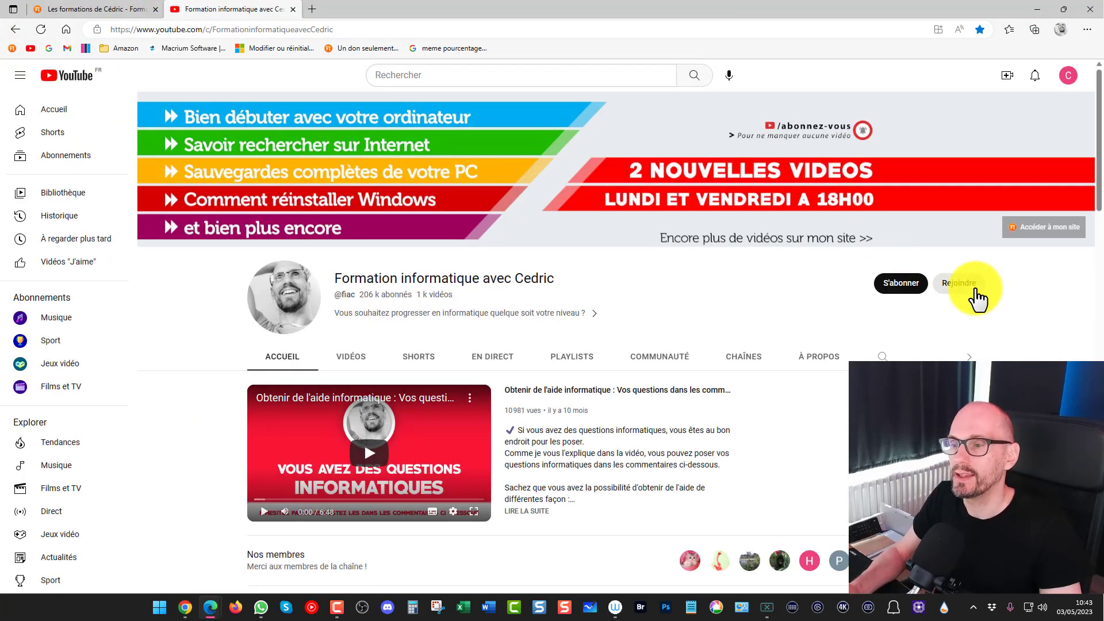
Step: View the YouTube channel's membership offers, close them, and return to the training courses page
click(976, 296)
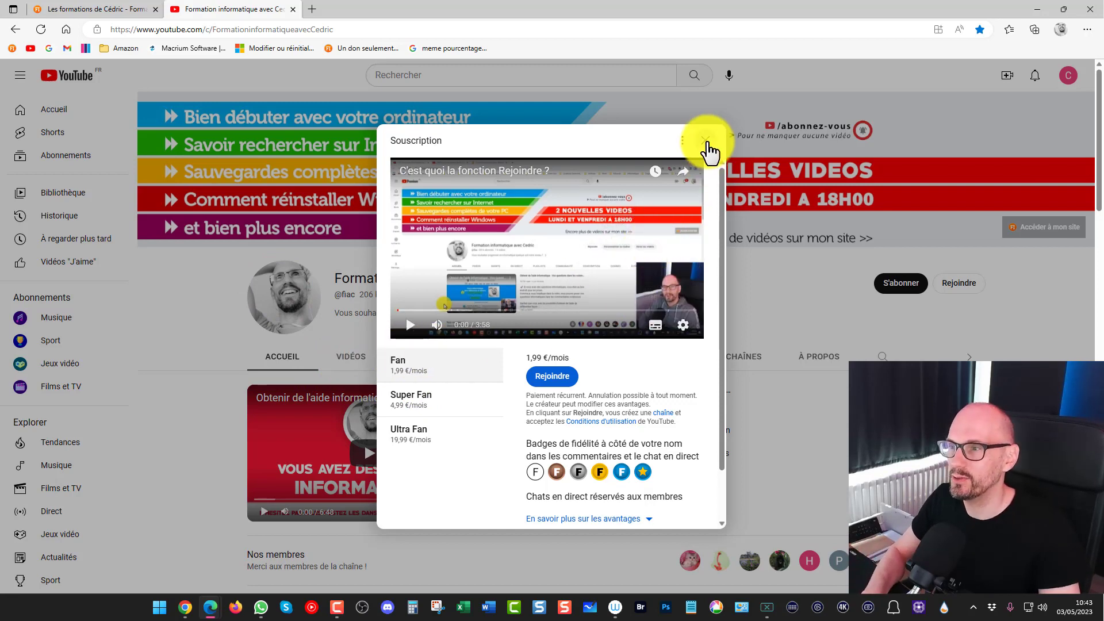
click(706, 142)
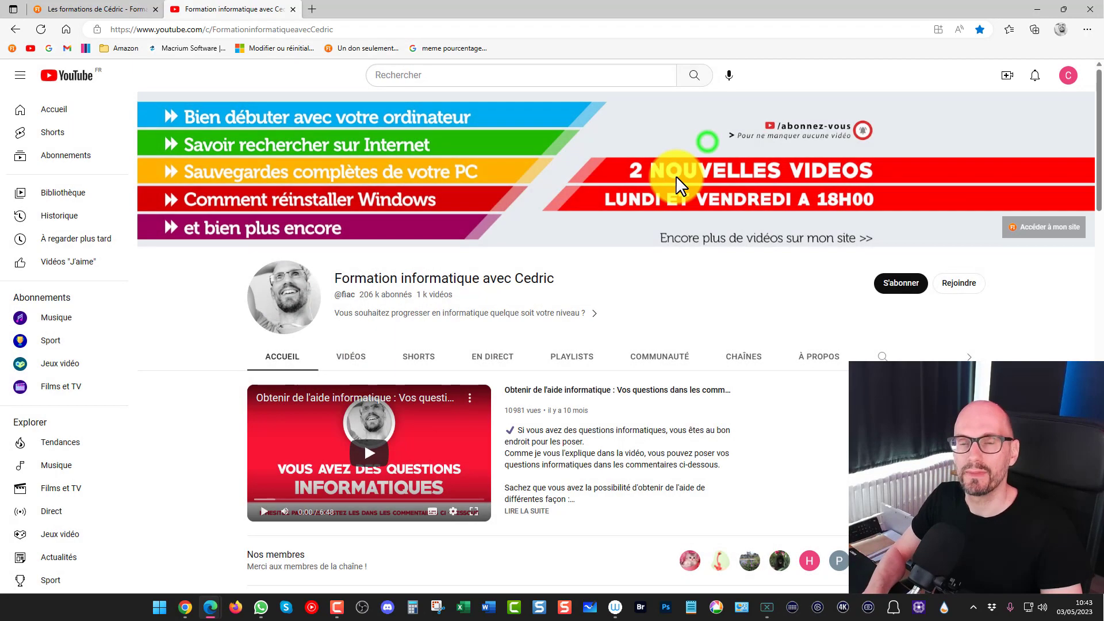
click(123, 8)
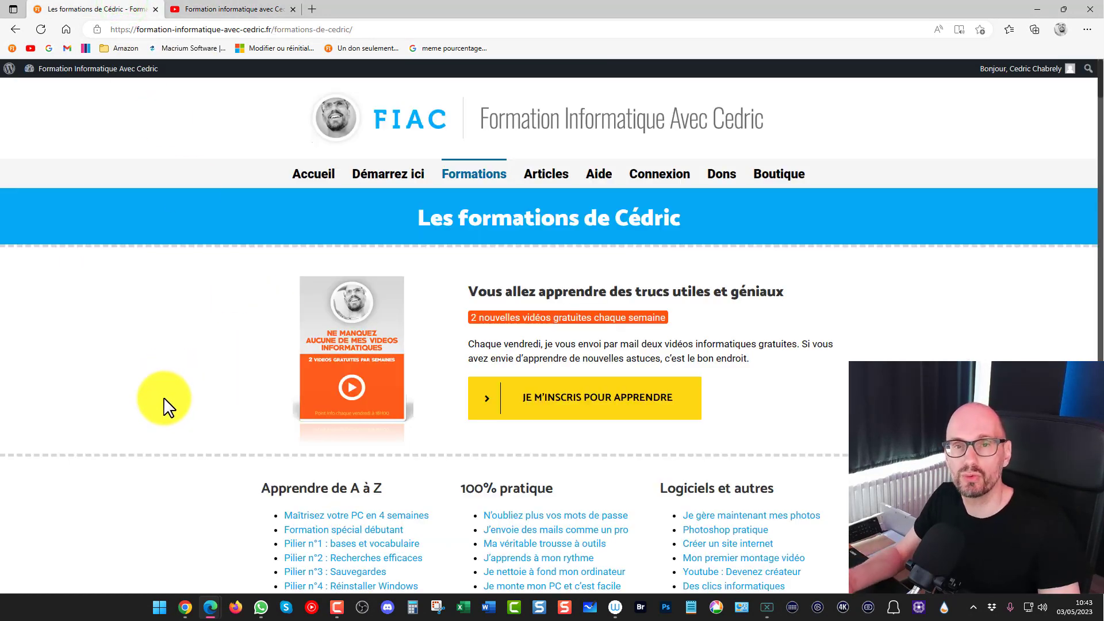